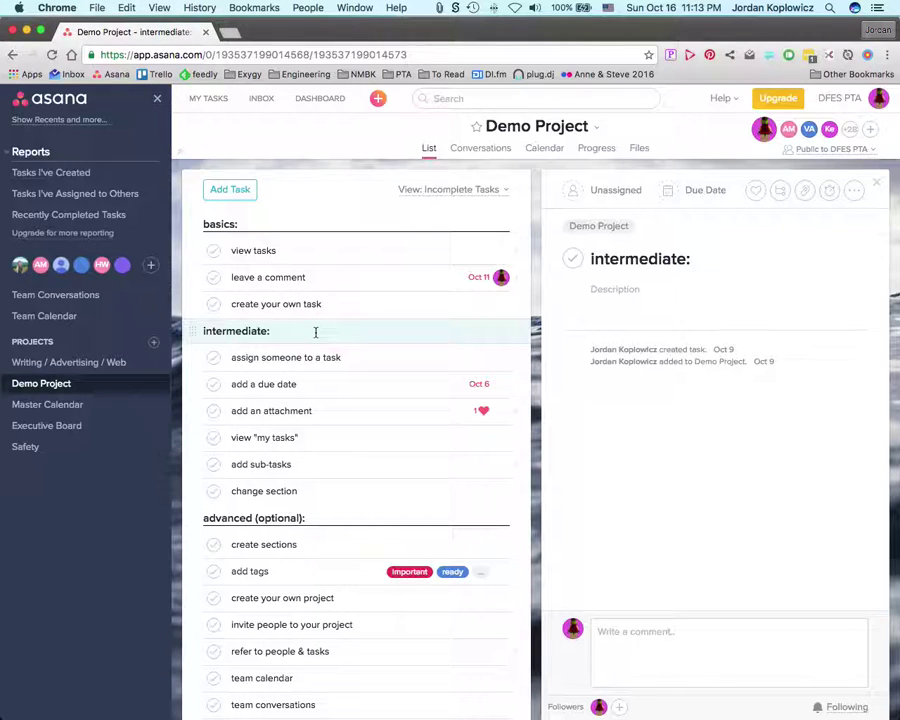
Assign the "assign someone to a task" task to yourself.
click(308, 357)
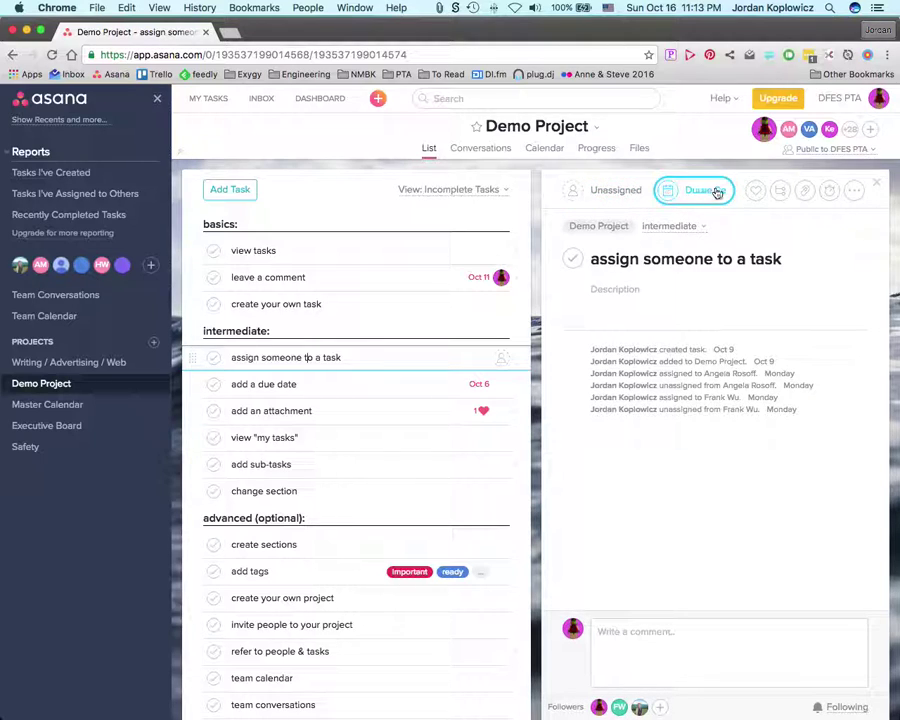
click(605, 195)
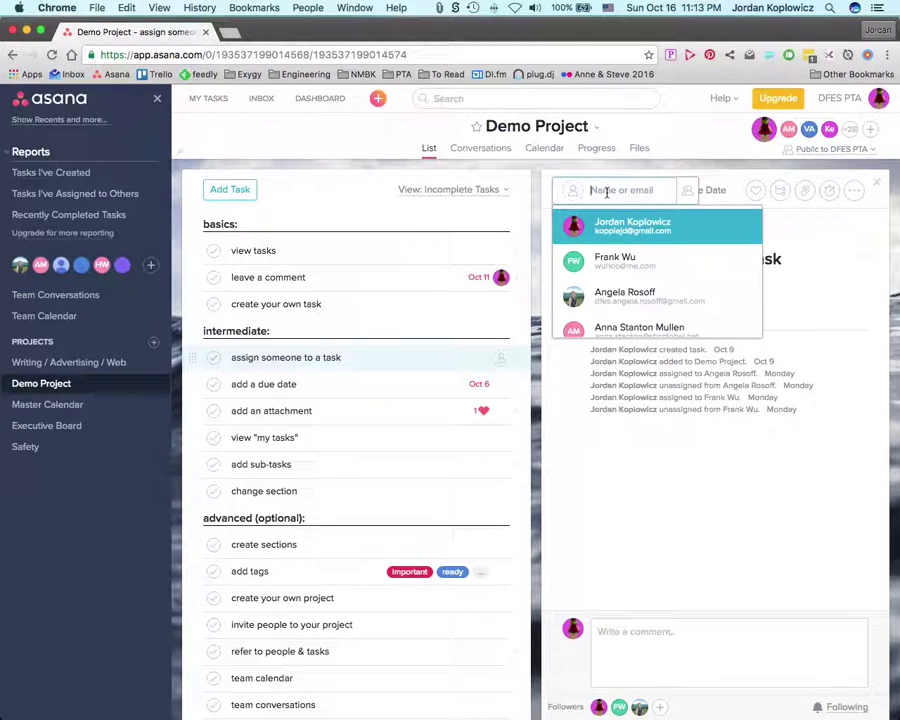
scroll(620, 292, down, 2)
scroll(620, 292, up, 2)
scroll(620, 292, down, 5)
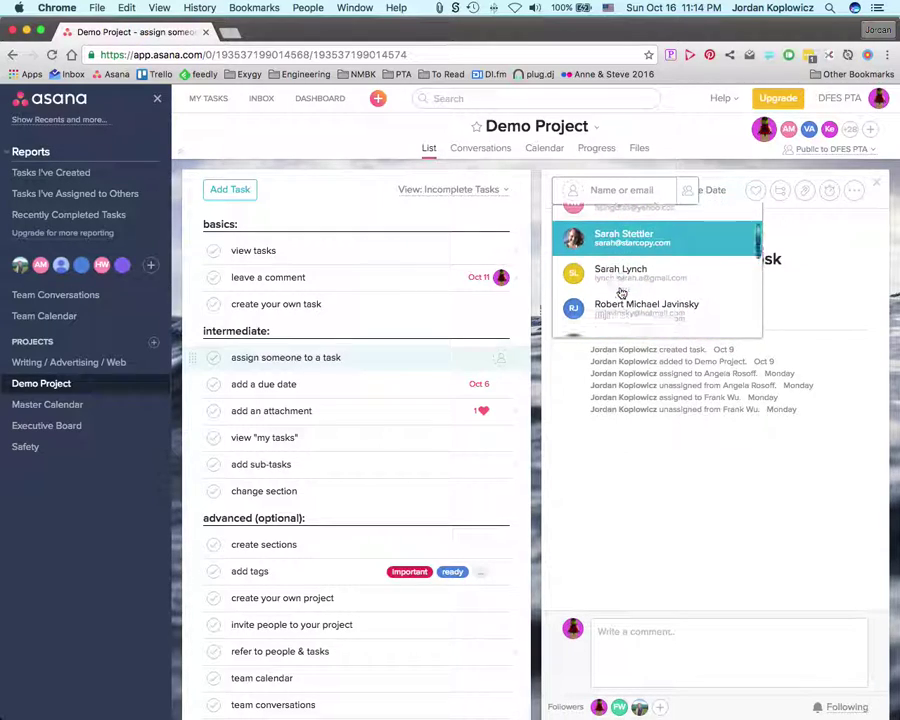
scroll(620, 292, down, 2)
scroll(620, 292, up, 6)
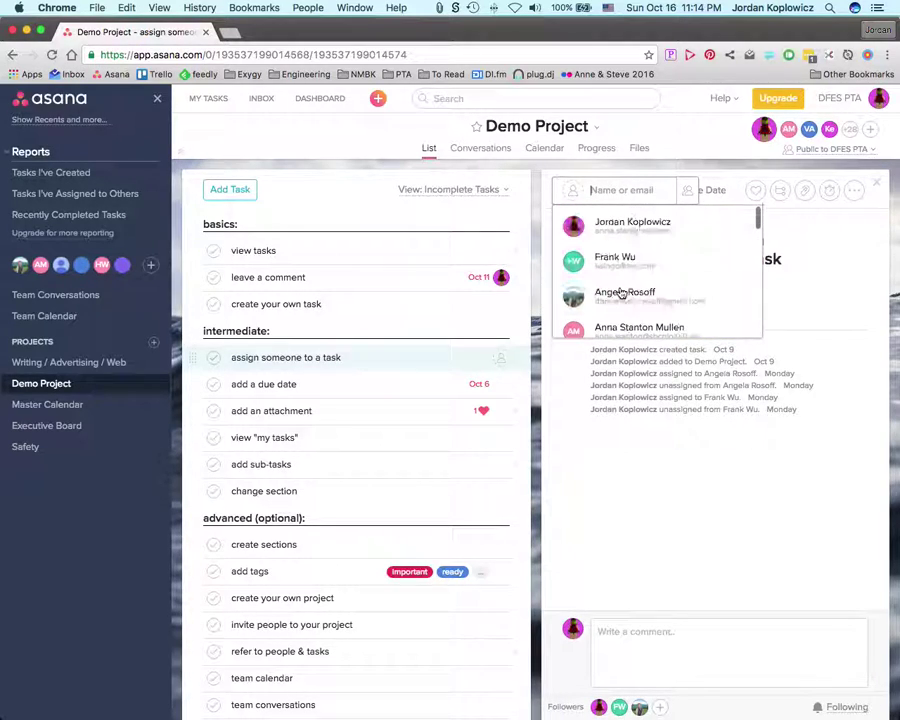
click(620, 229)
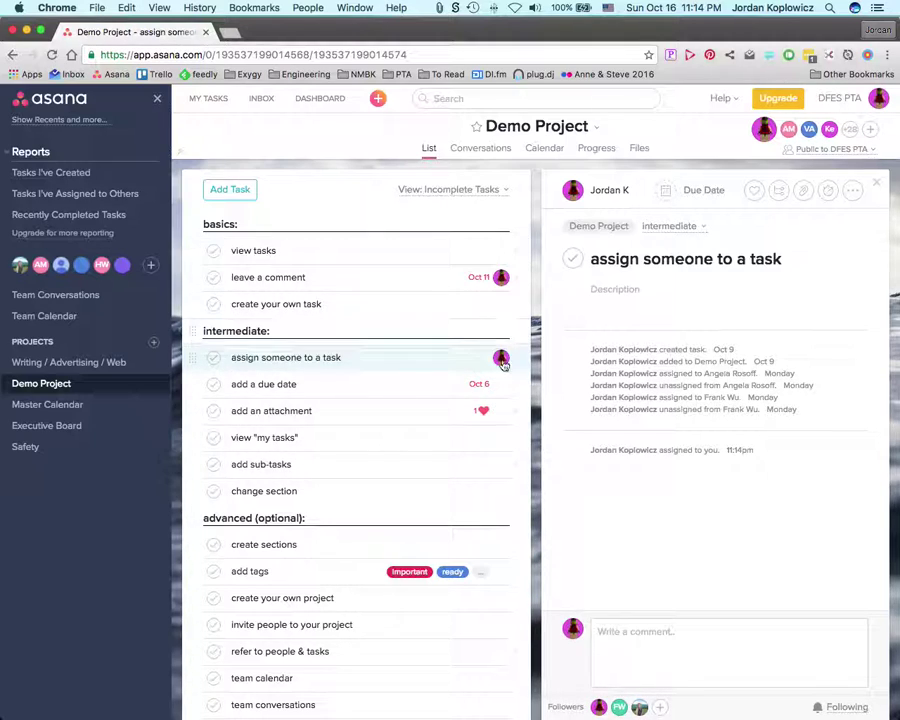
mouse_move(502, 362)
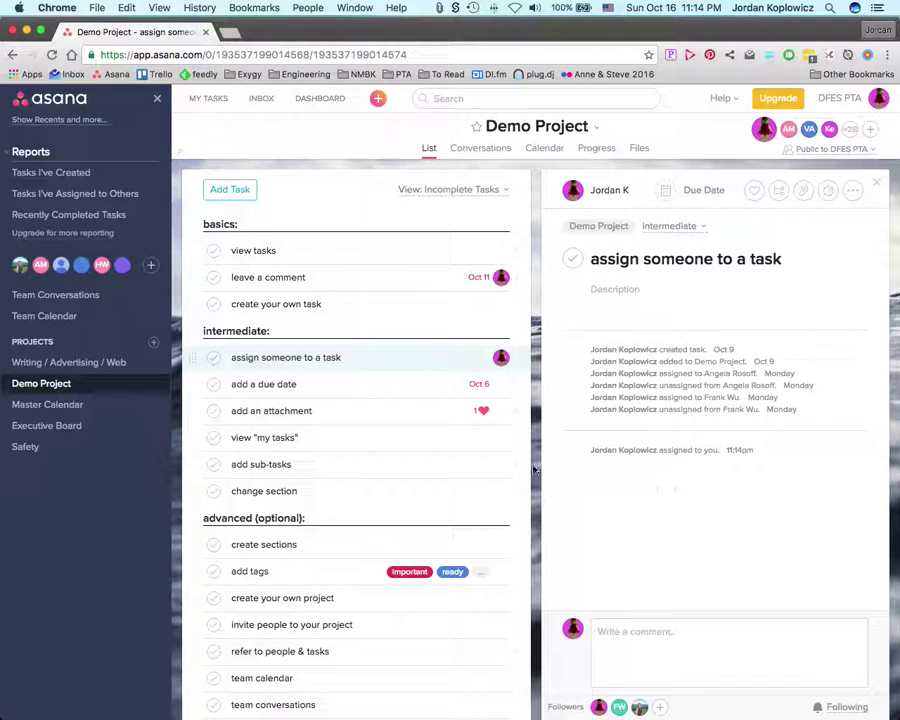
Examine the My Tasks list and the marking options available for the "assign someone to a task" entry.
click(298, 437)
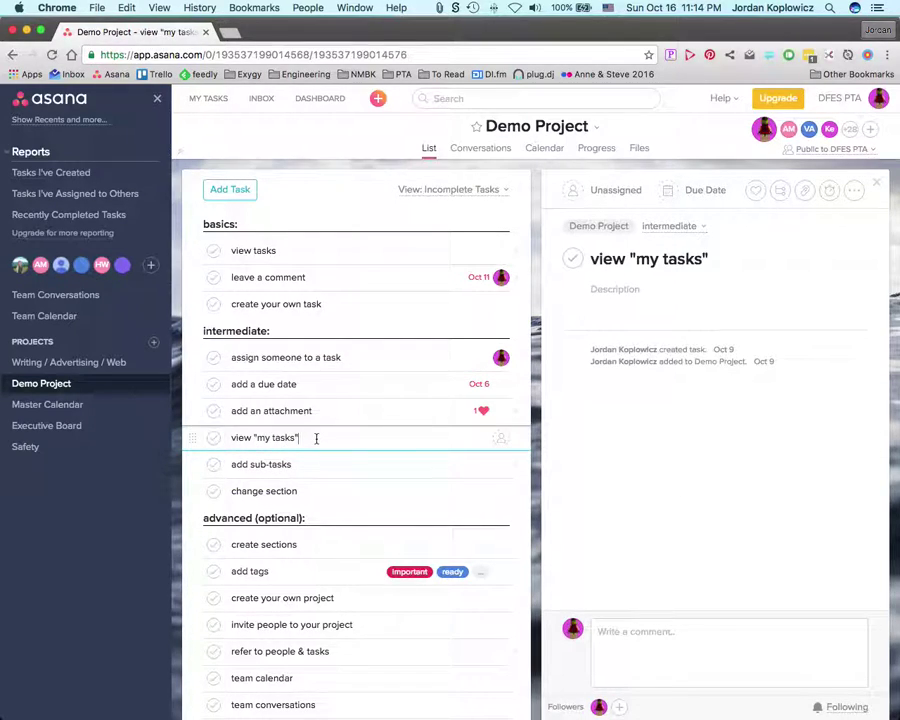
click(201, 103)
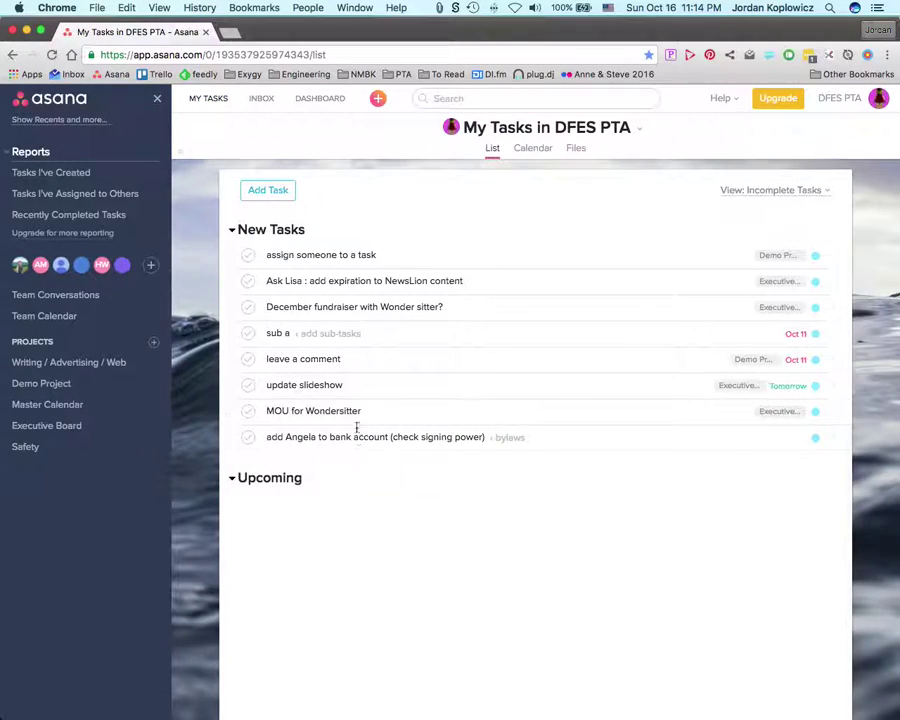
click(816, 256)
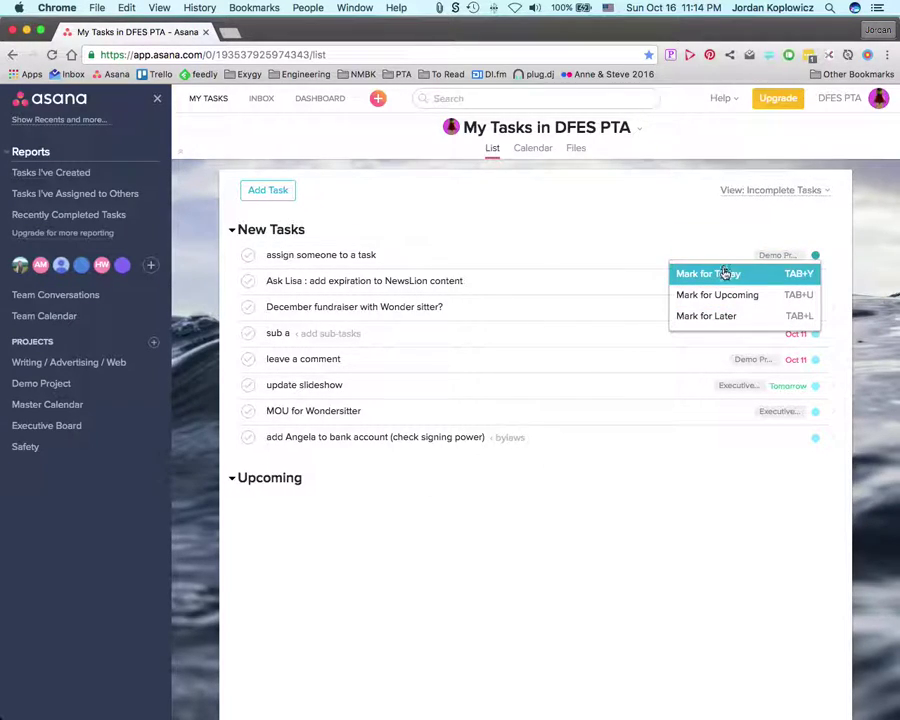
click(700, 561)
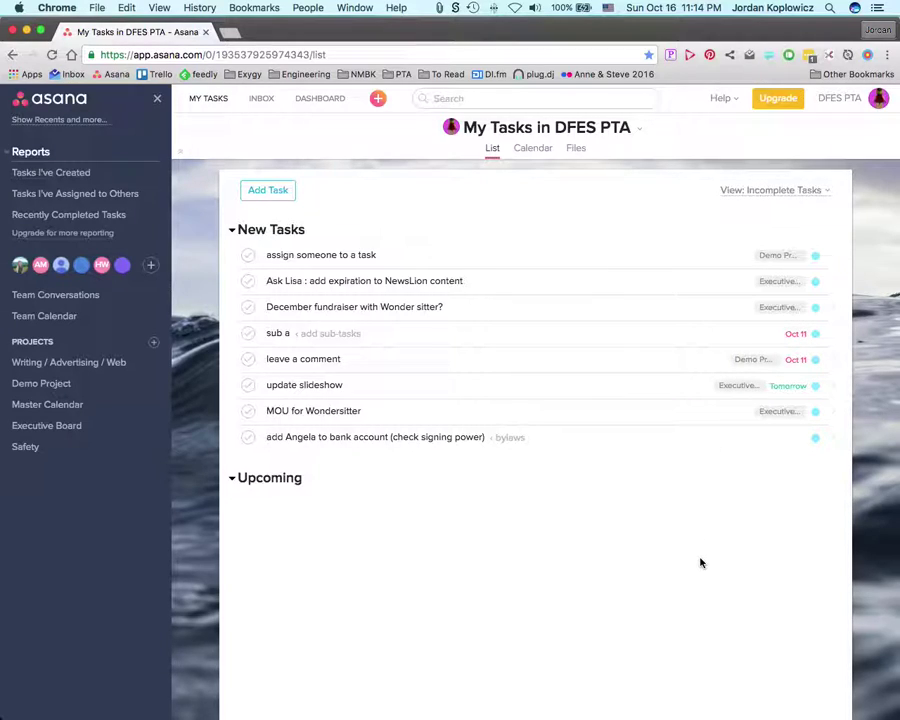
In Demo Project, give the "assign someone to a task" task a due date of 10/17/16 at 9:00am.
click(27, 383)
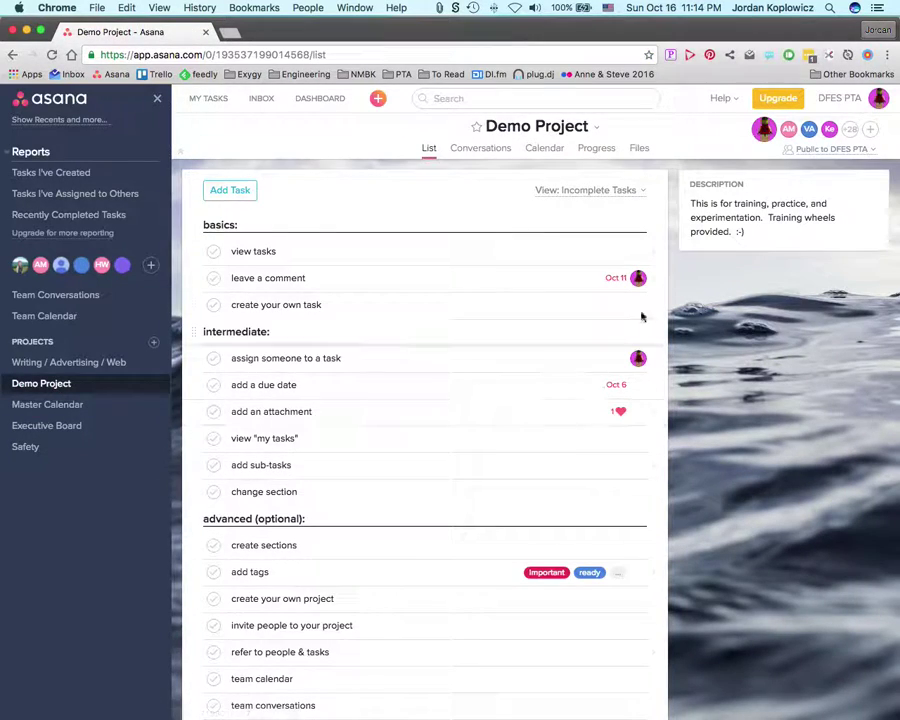
click(498, 358)
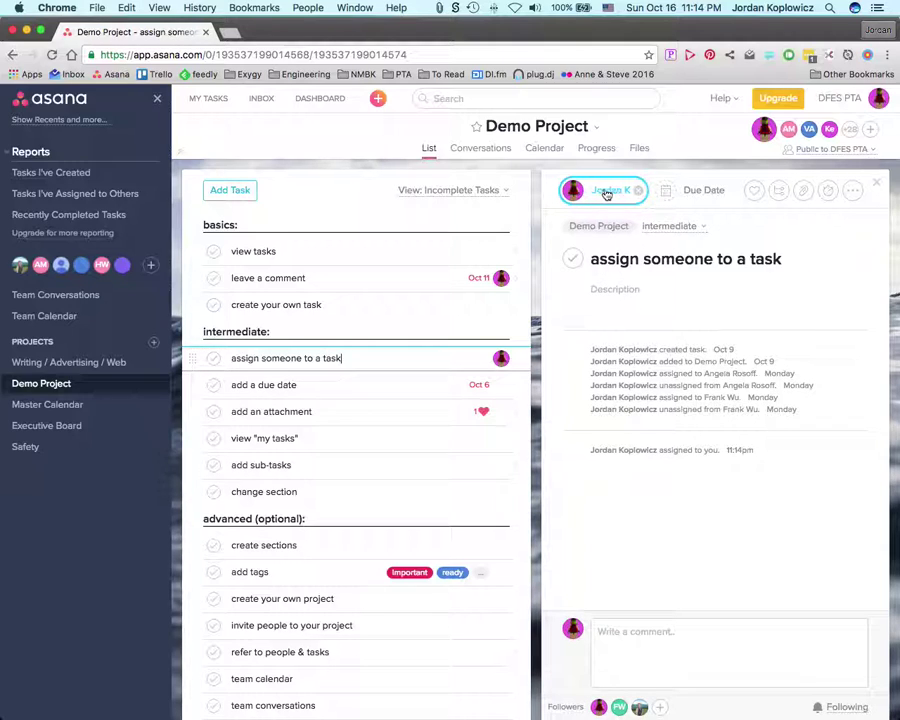
click(701, 190)
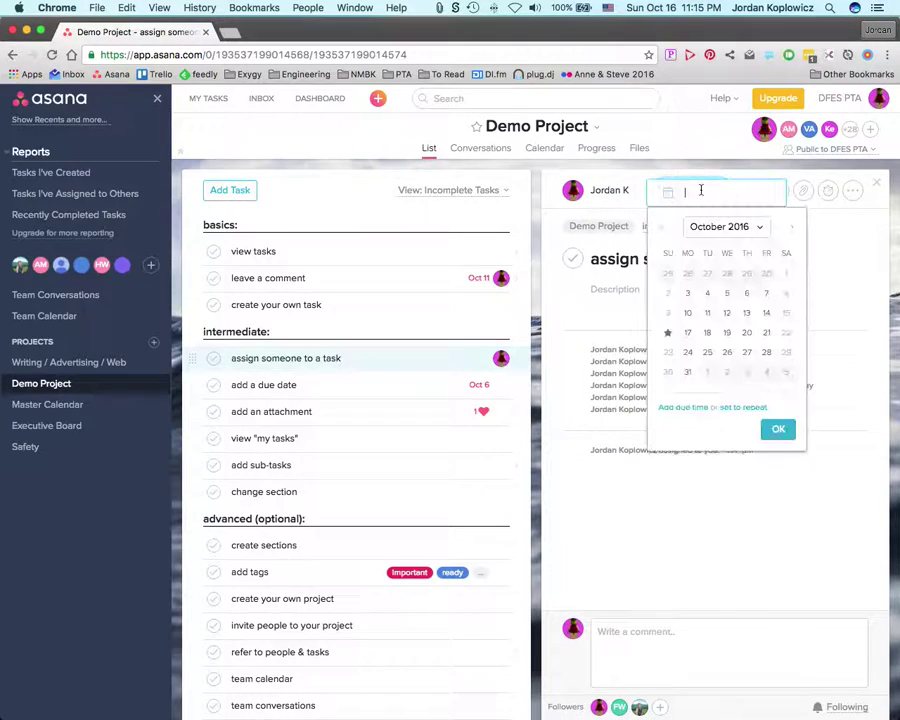
click(688, 333)
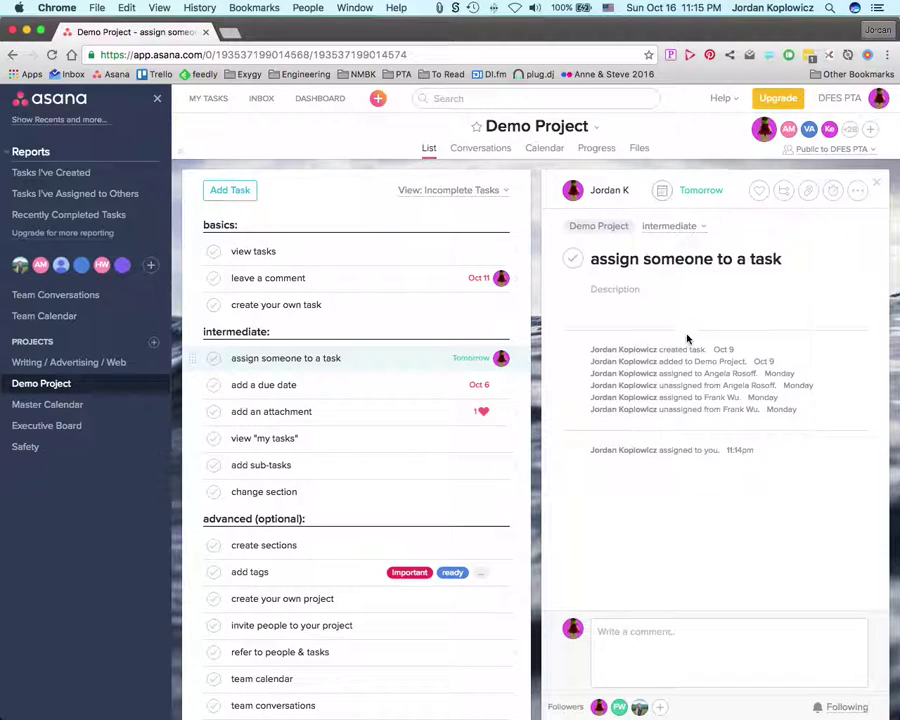
click(690, 194)
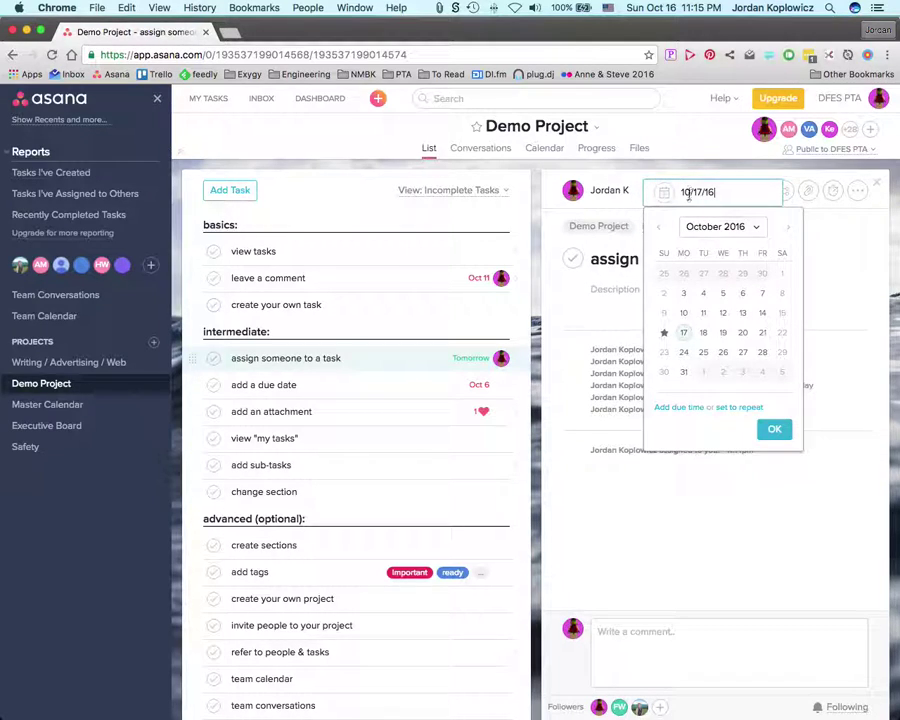
click(676, 411)
click(729, 465)
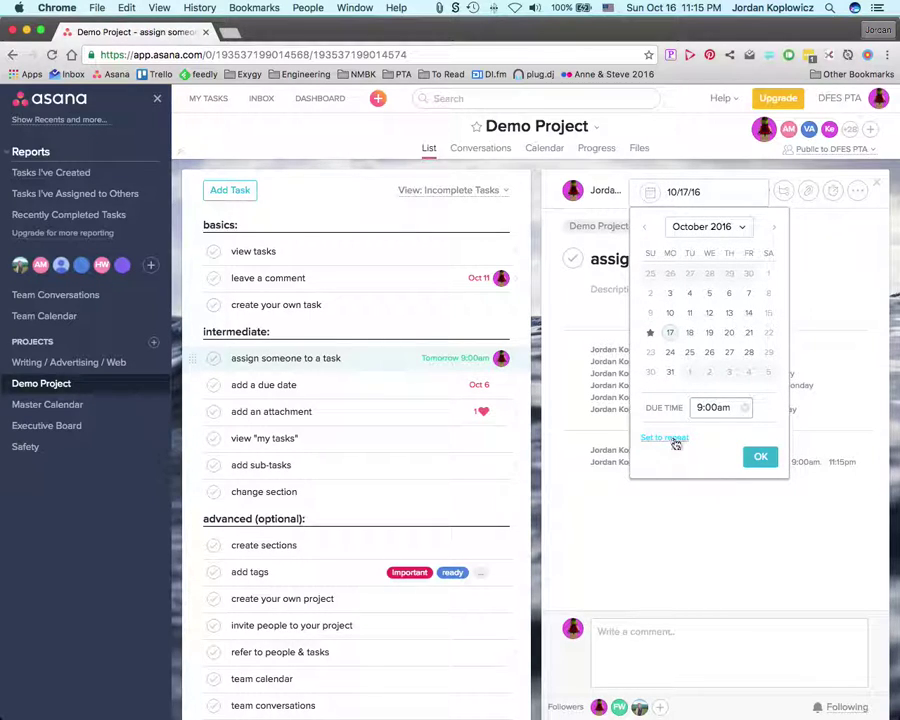
click(755, 459)
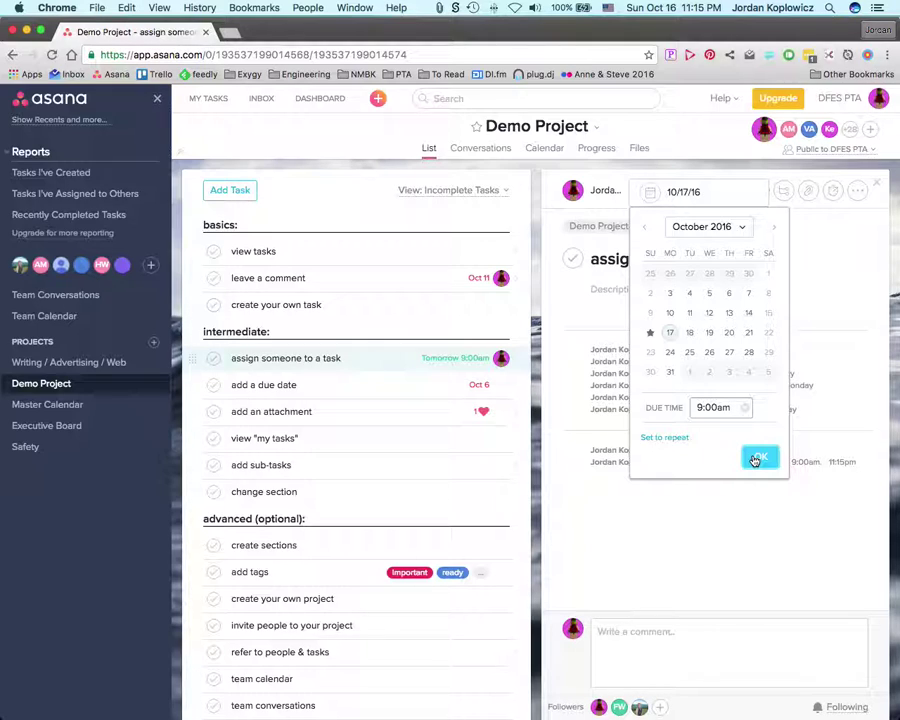
Set the task's due date to repeat weekly, every 1 week on Monday.
click(675, 437)
click(716, 437)
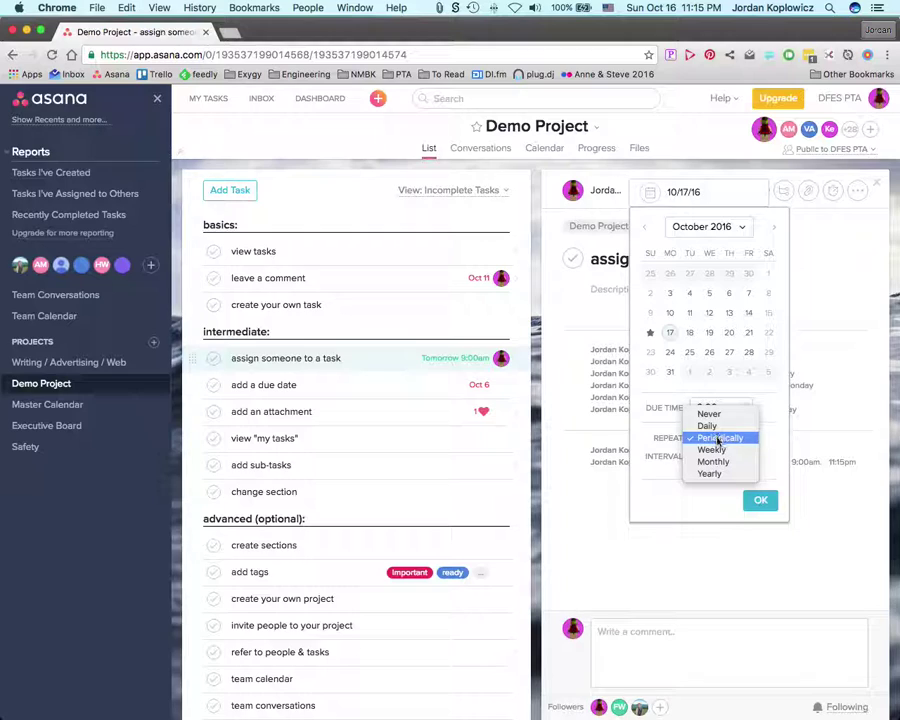
click(715, 443)
click(761, 505)
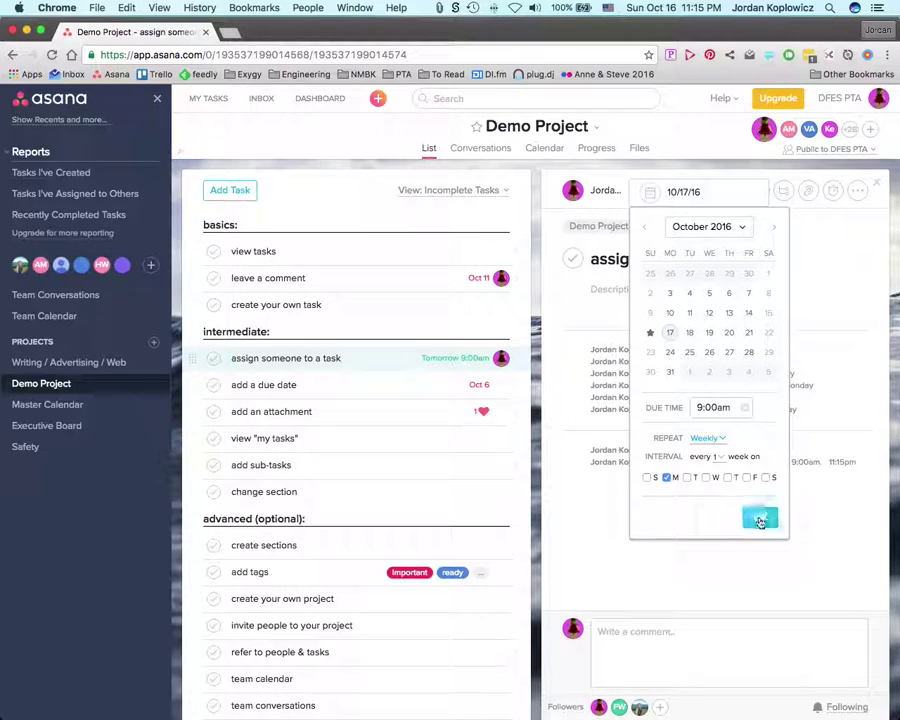
click(759, 517)
click(760, 523)
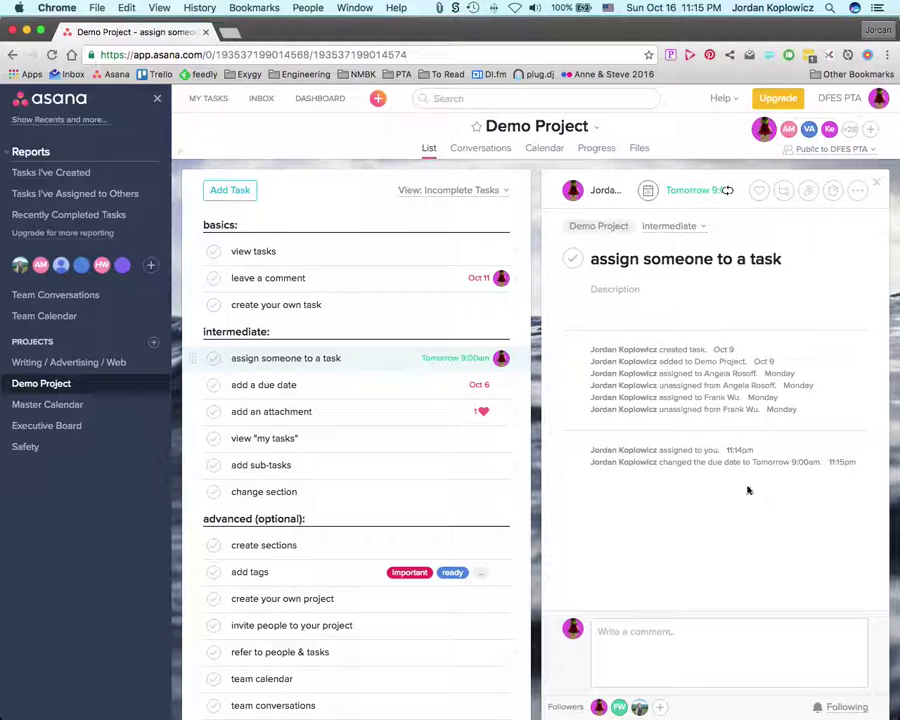
Remove both the due date and the assignee from the "assign someone to a task" task.
mouse_move(728, 192)
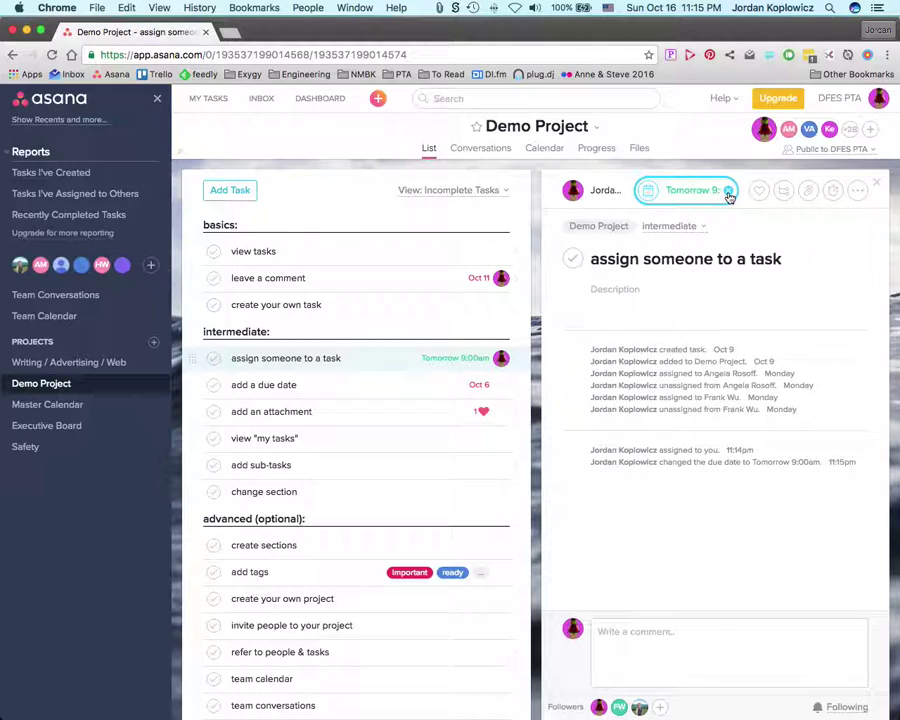
click(729, 193)
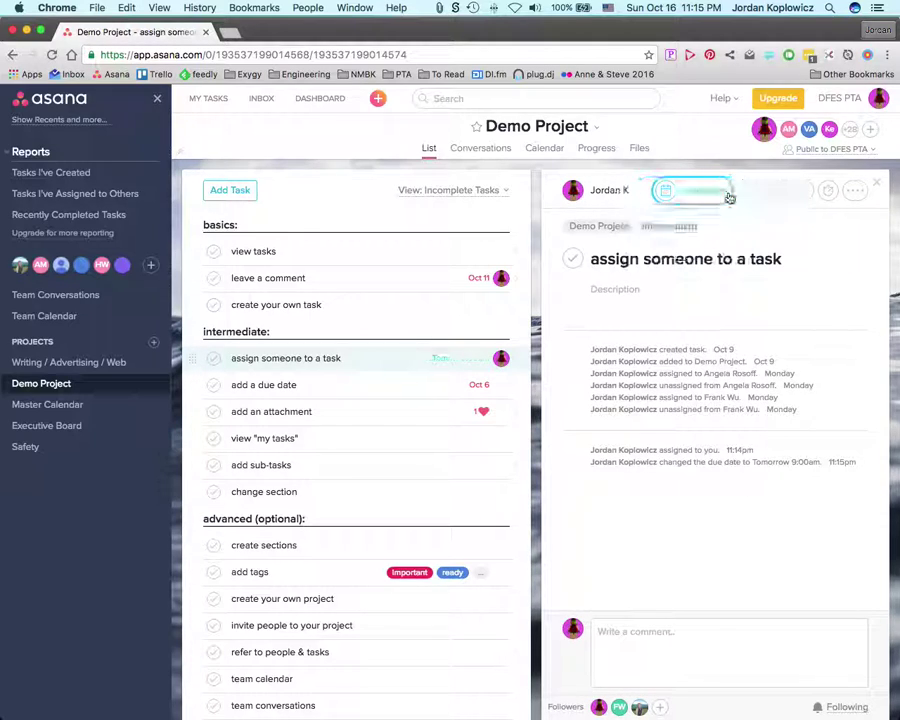
click(640, 193)
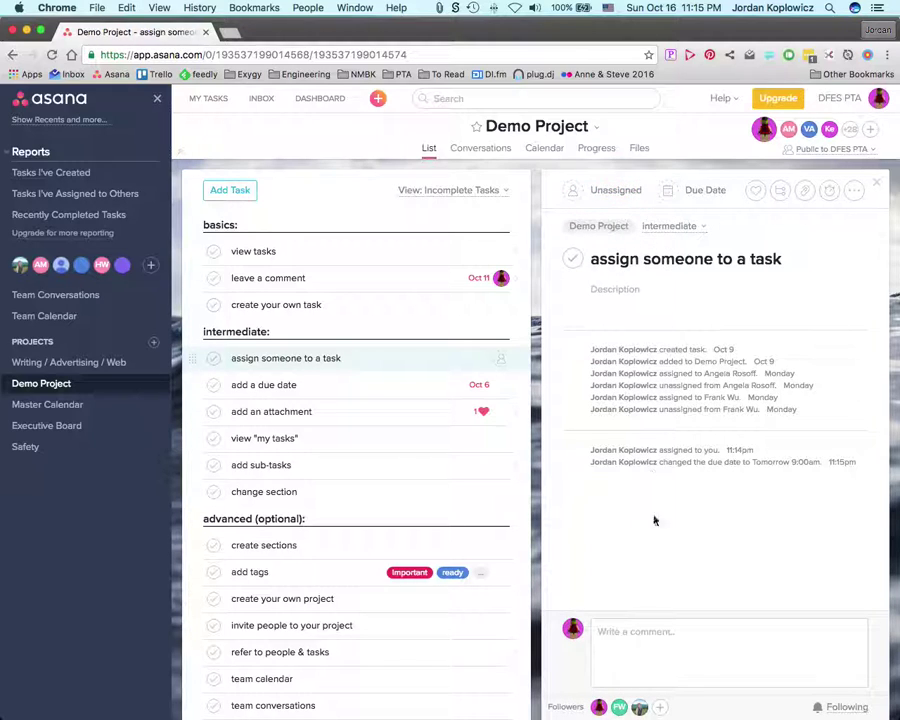
Open the "add an attachment" task and view the file chooser for attaching from the computer, without choosing a file.
click(390, 414)
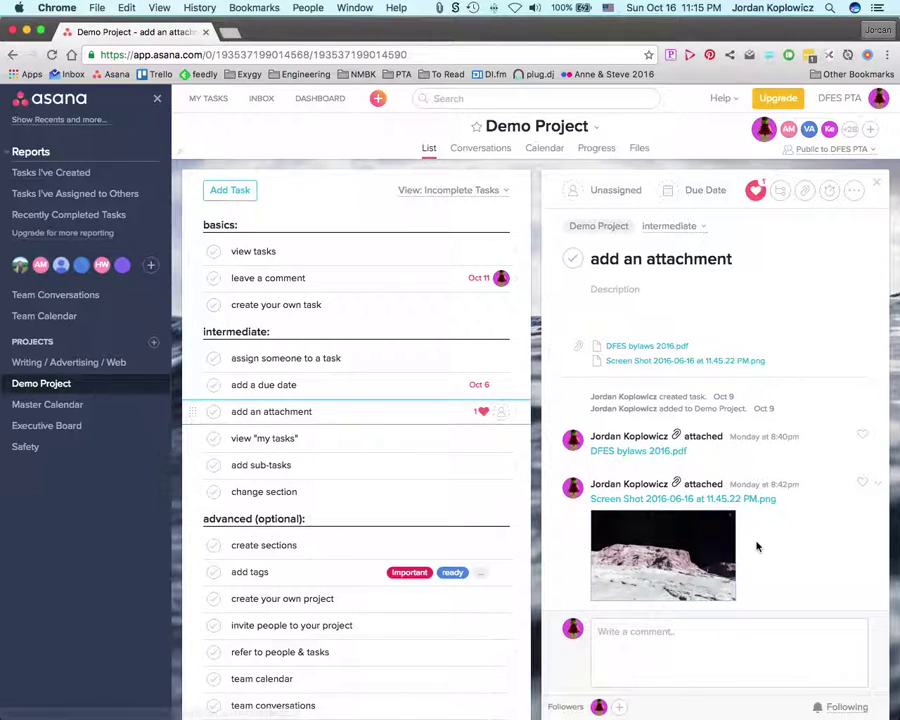
click(805, 195)
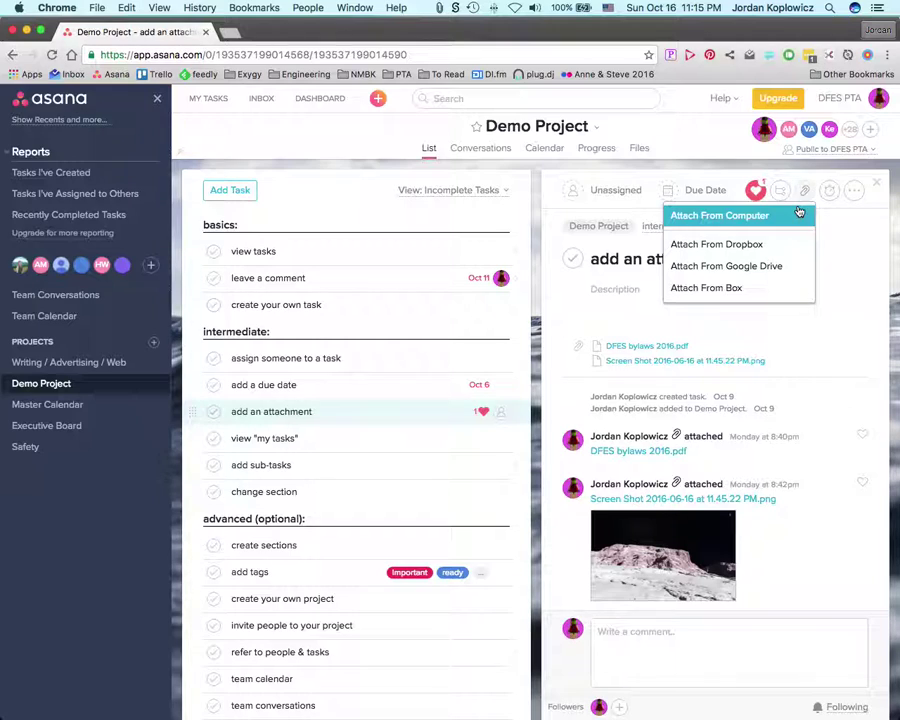
click(764, 219)
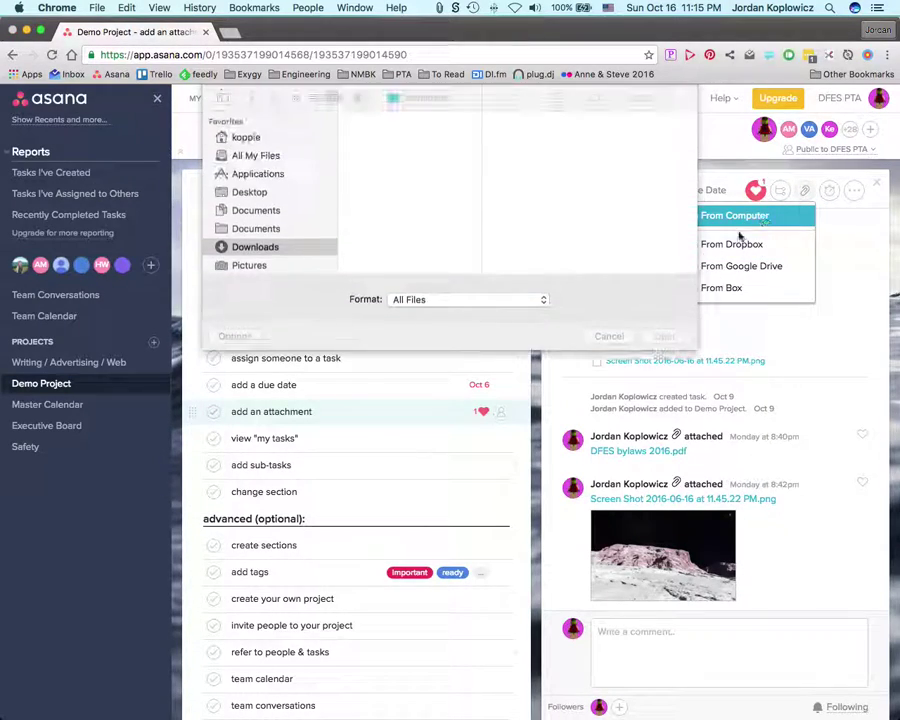
click(609, 336)
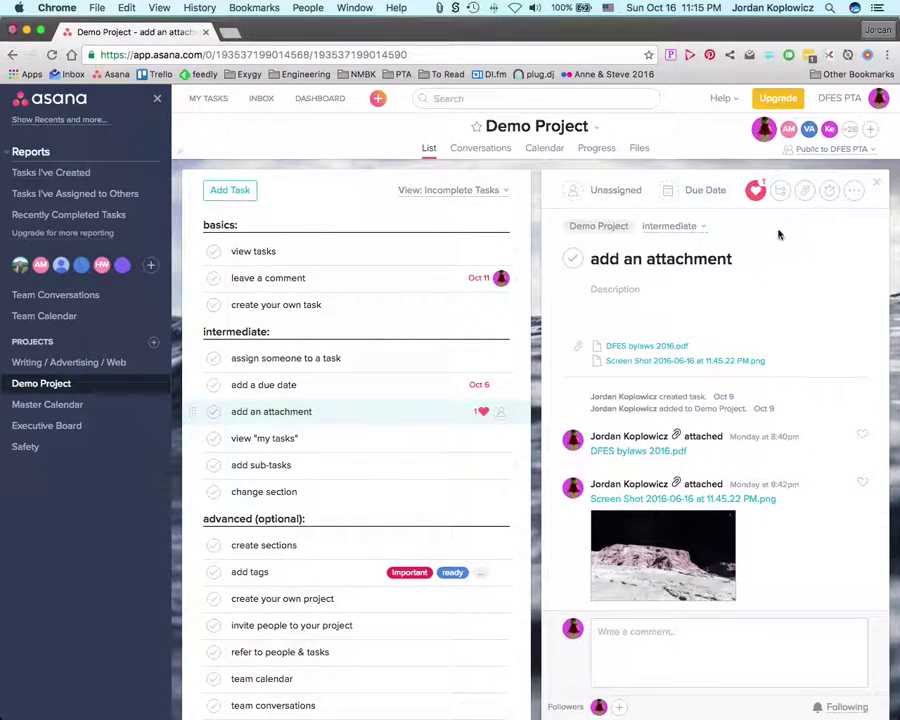
Attach the DFES PTA GA item from the DFES PTA account's Google Drive to the task, finding it by searching "ga".
click(804, 195)
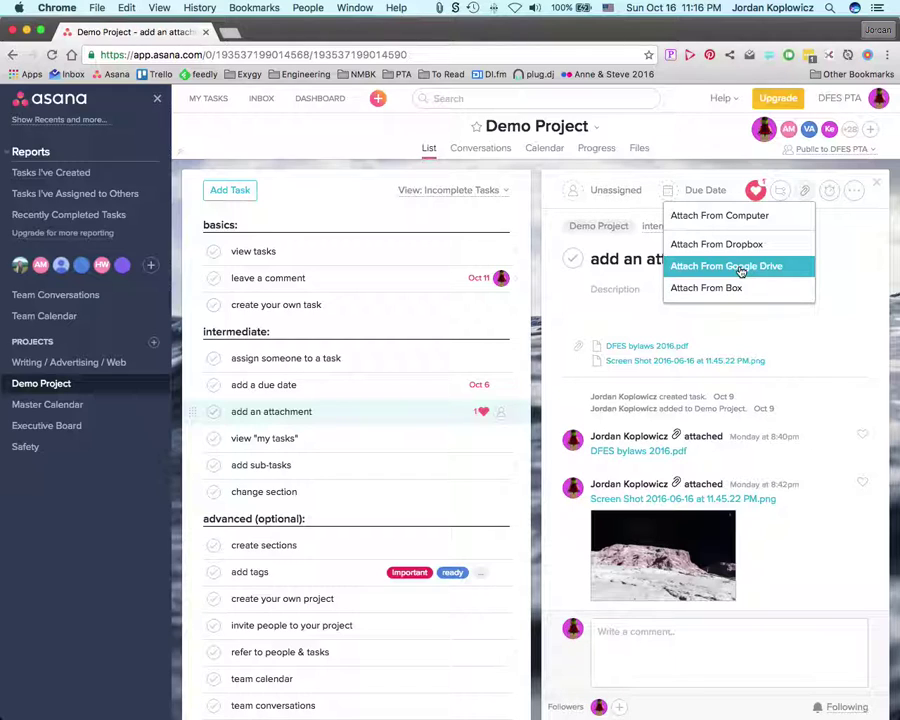
click(740, 268)
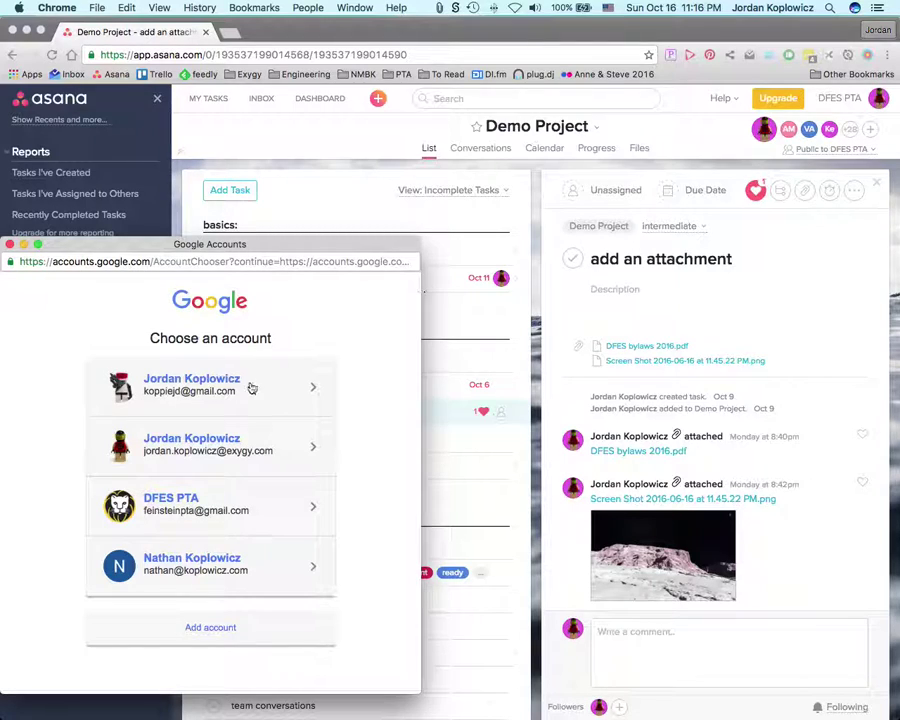
click(186, 500)
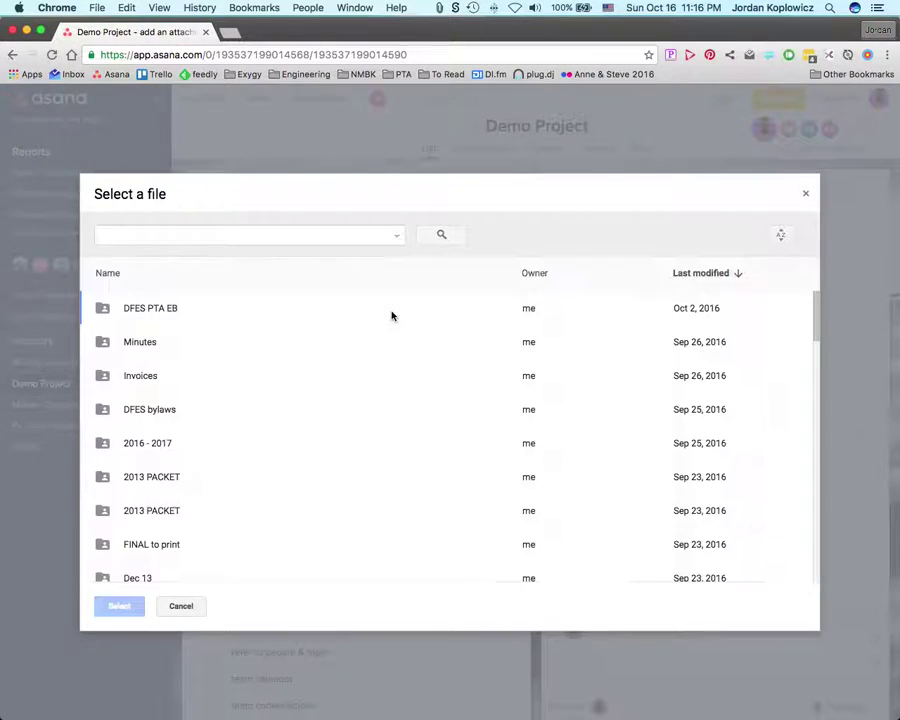
scroll(221, 384, down, 15)
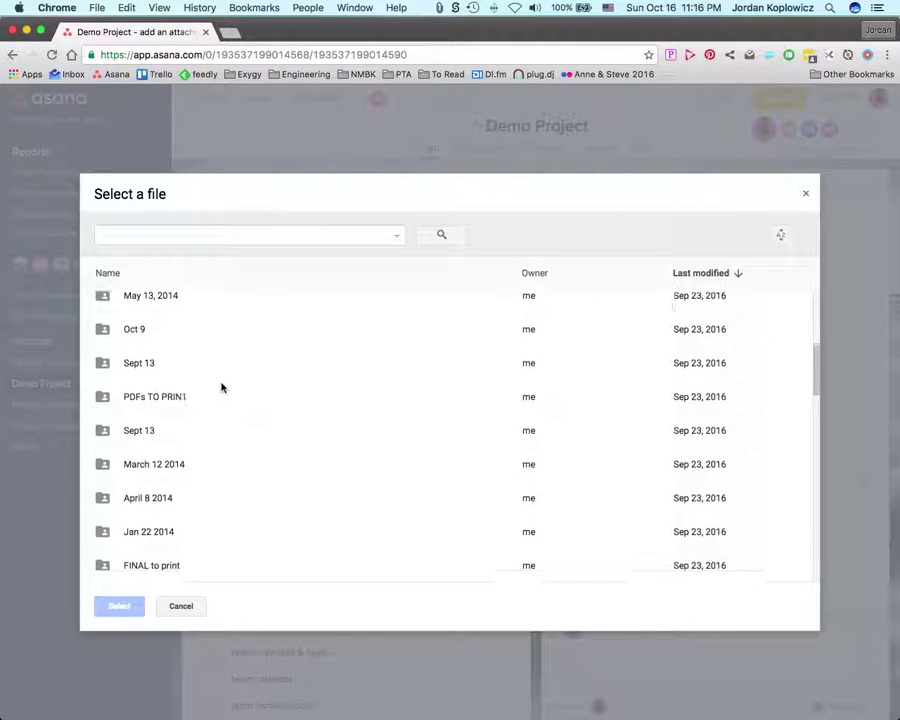
scroll(221, 387, down, 5)
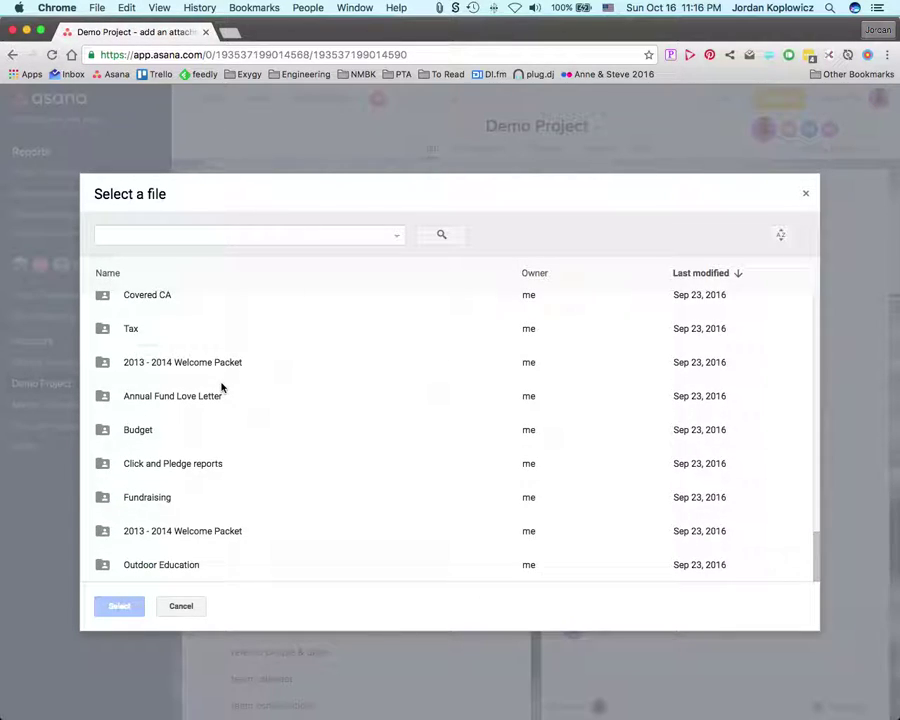
click(227, 236)
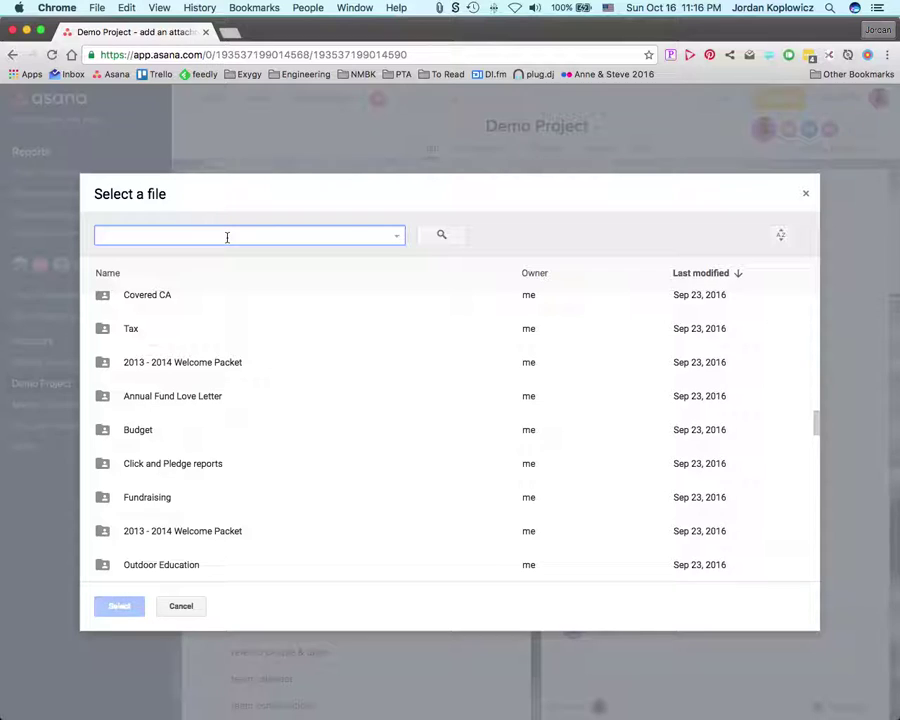
text(ga)
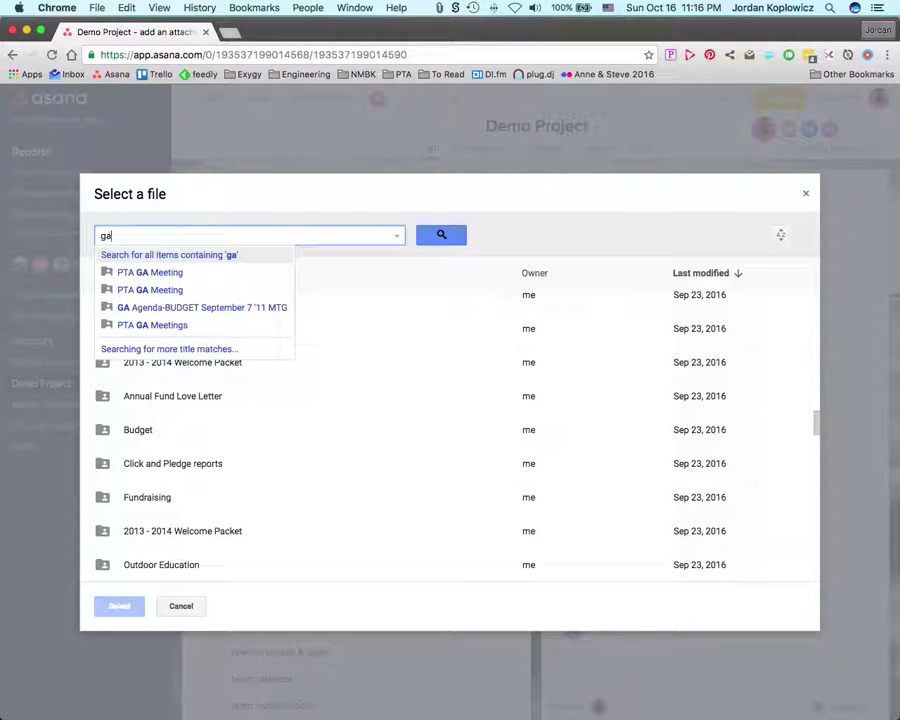
click(160, 341)
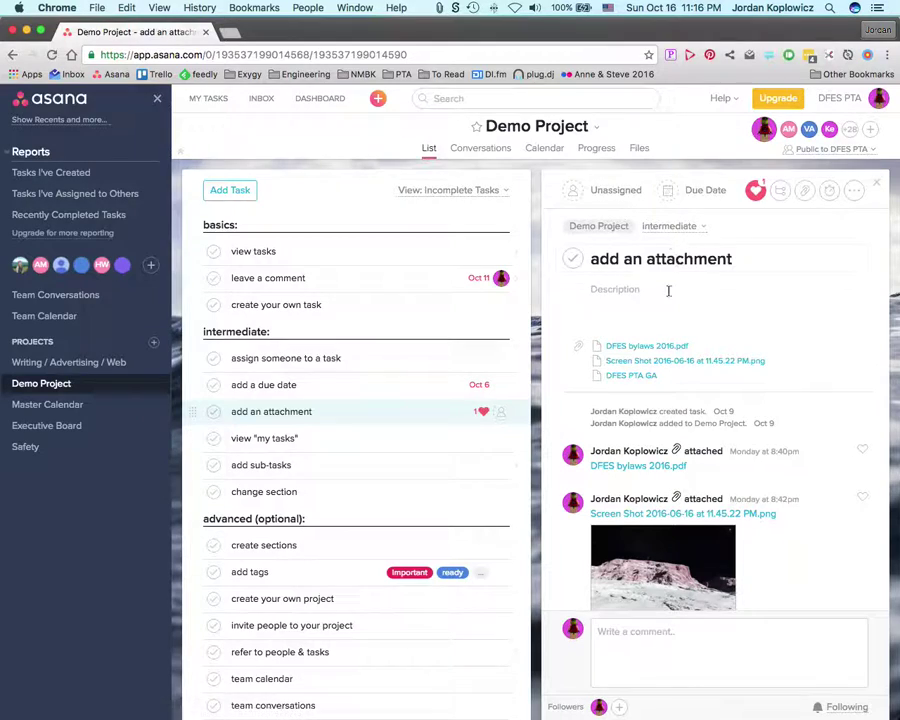
scroll(794, 583, down, 2)
scroll(794, 583, down, 1)
scroll(794, 581, up, 4)
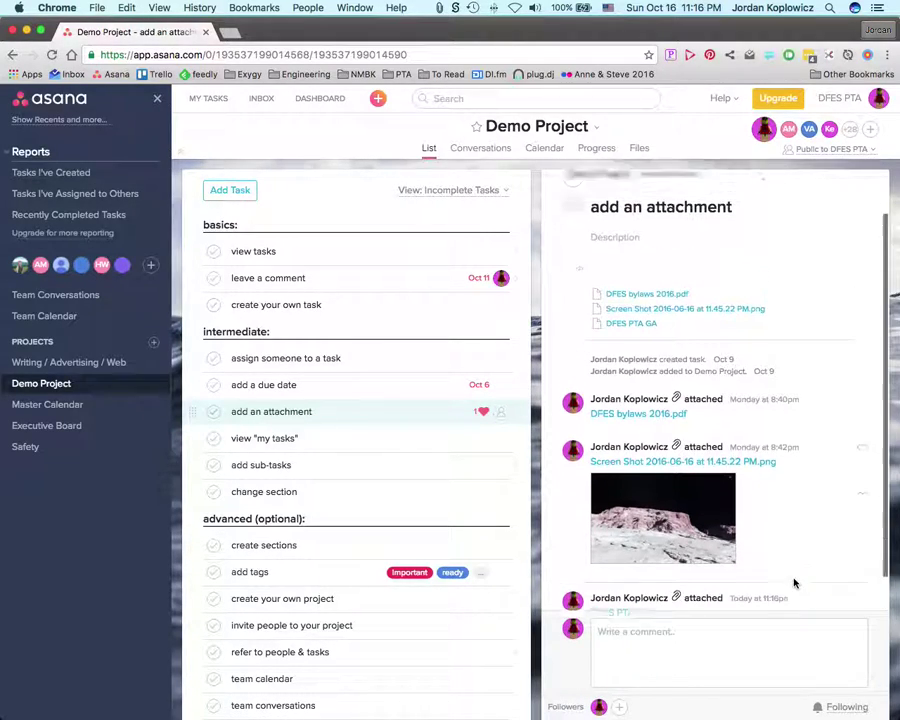
View the "add sub-tasks" task, open the Writing / Advertising / Web project and return to the Demo Project.
click(314, 469)
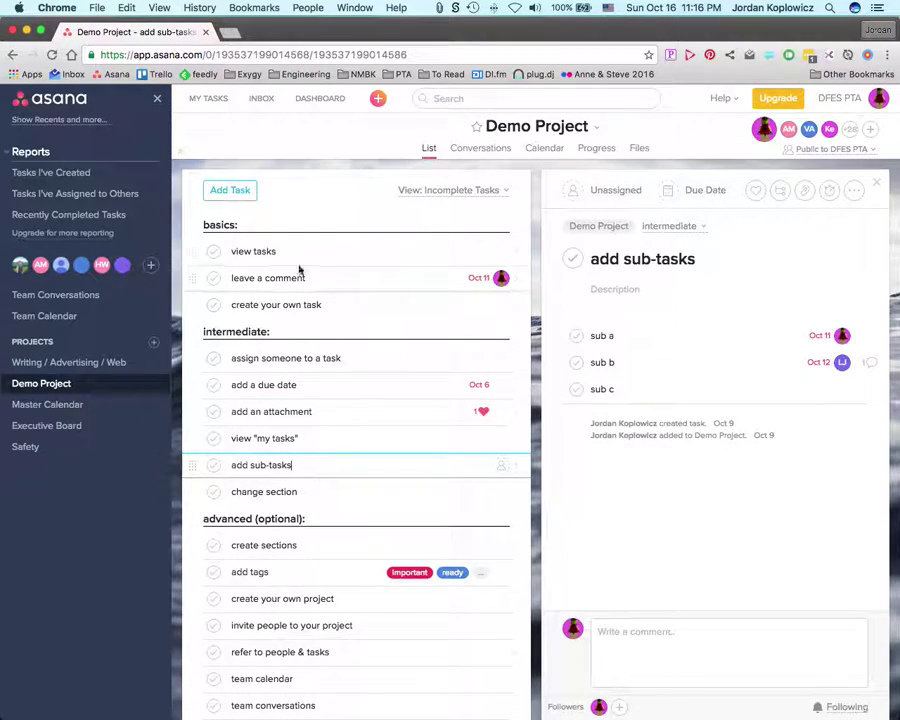
click(67, 366)
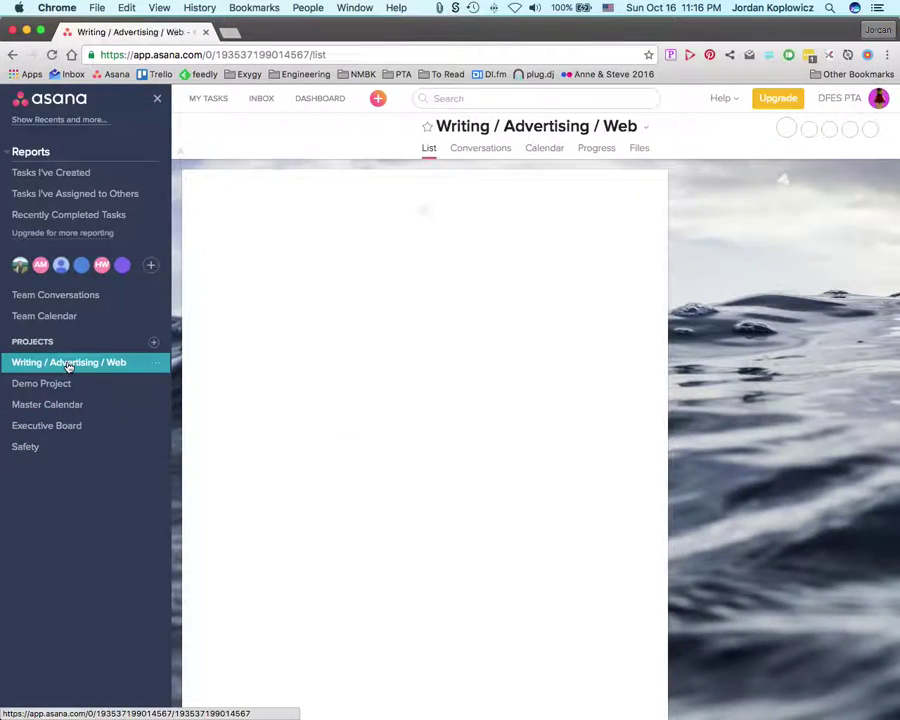
click(62, 382)
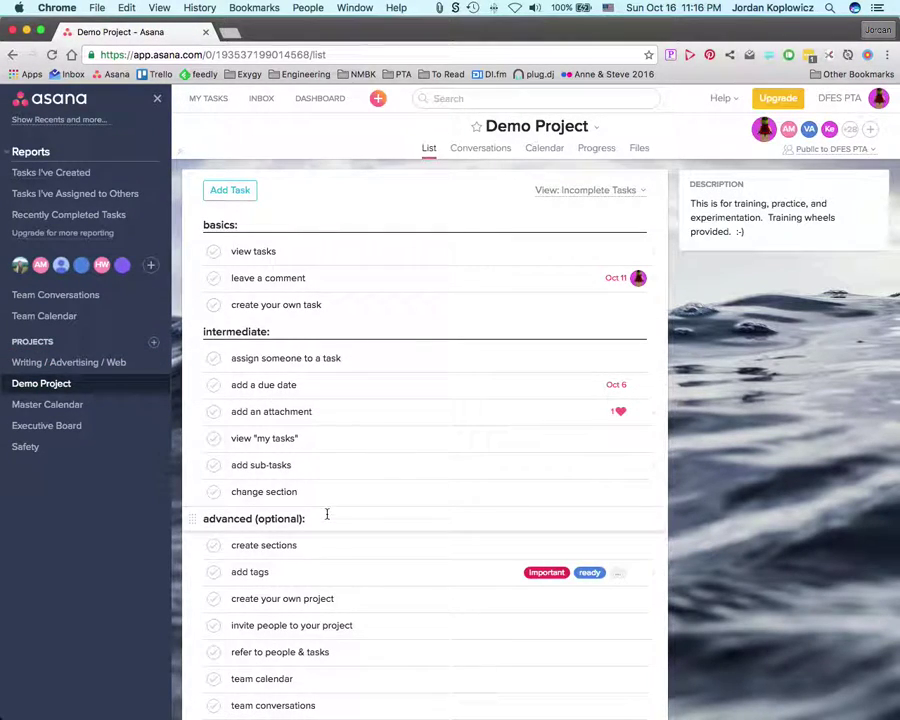
Add a sub-task named "sub d" to the "add sub-tasks" task and move it below sub c.
click(298, 465)
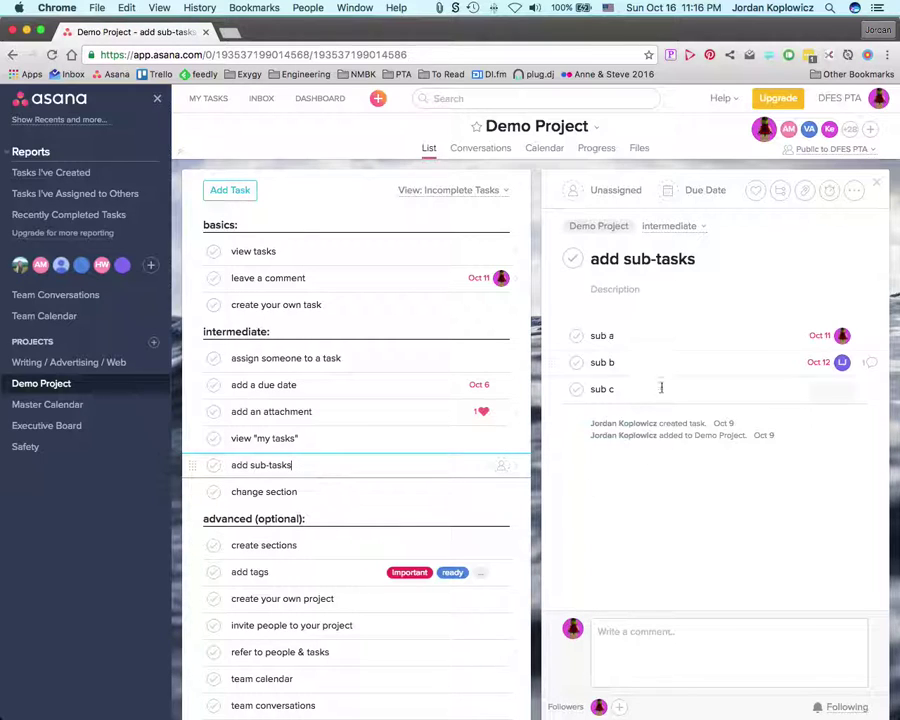
click(780, 193)
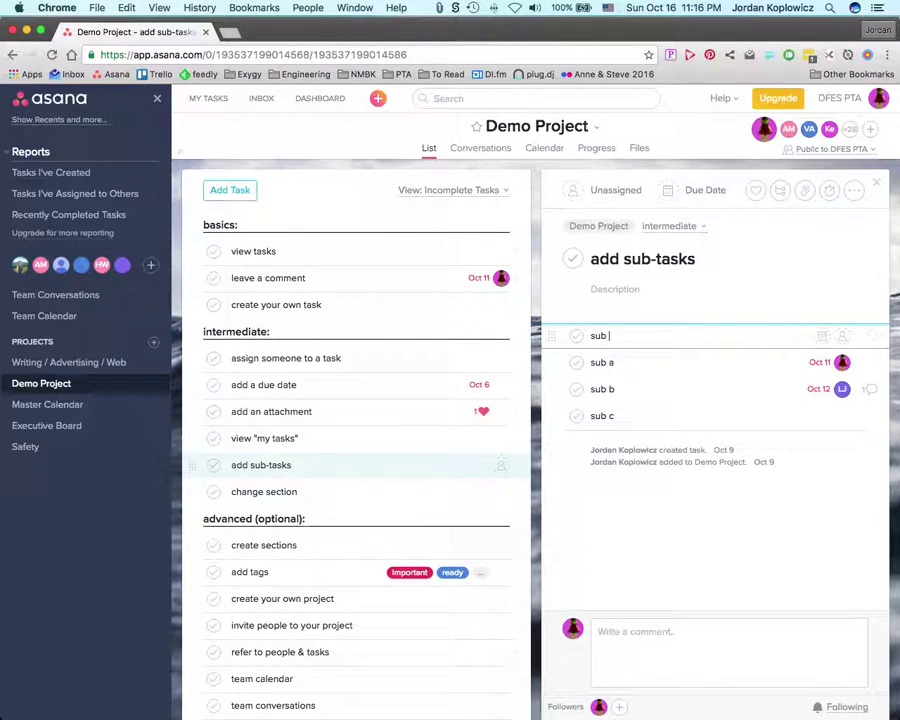
drag(555, 339, 557, 425)
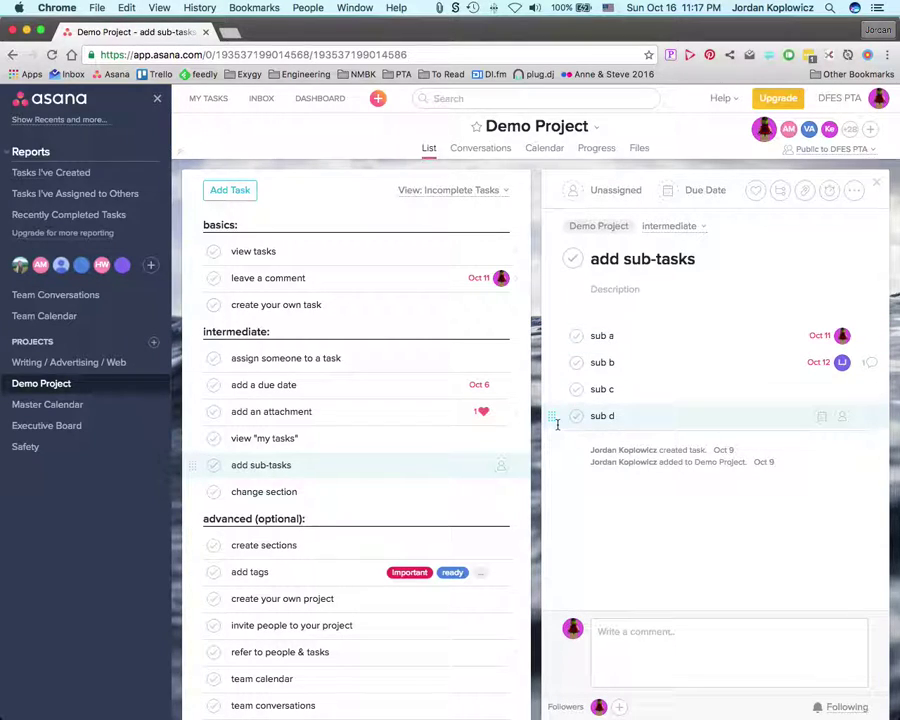
View the assignee and due date choices for sub d in the sub-task list, without setting either.
click(842, 416)
click(800, 535)
click(821, 416)
click(872, 481)
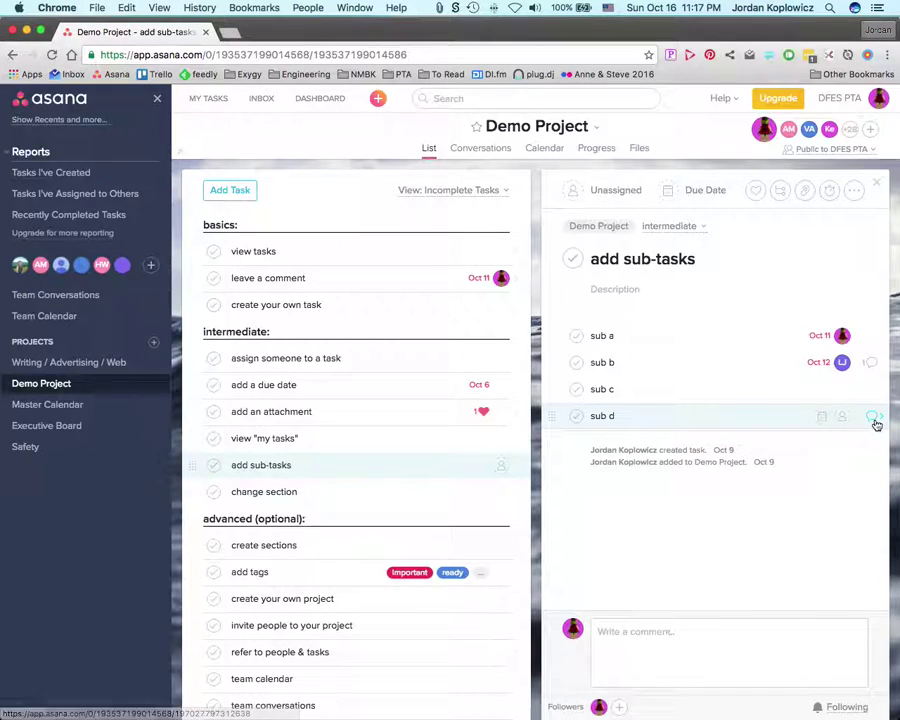
Open the details of sub d and post the comment "comment" on it.
click(874, 418)
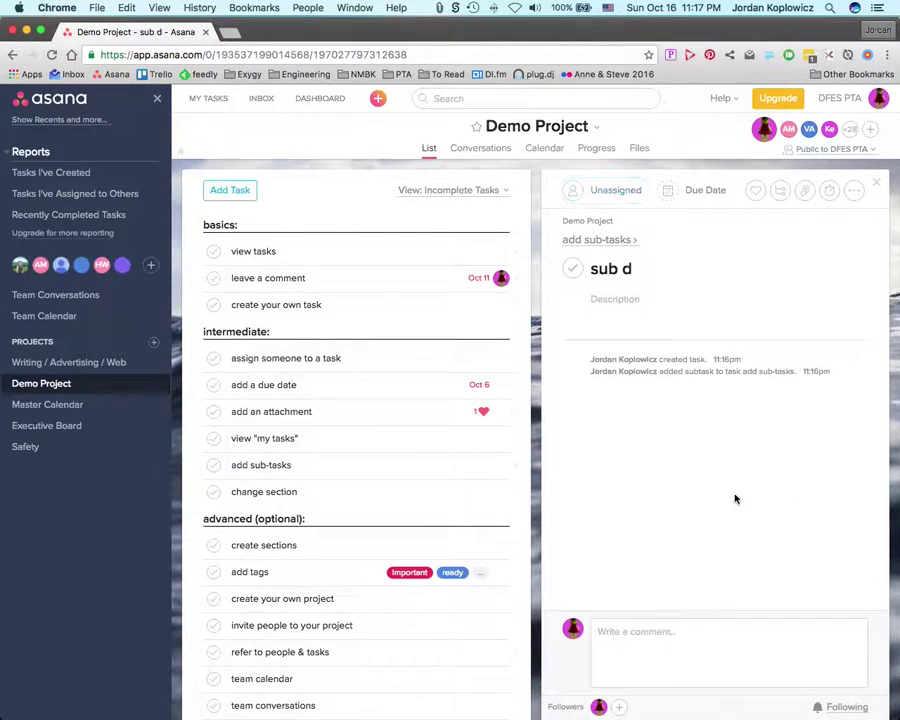
click(770, 657)
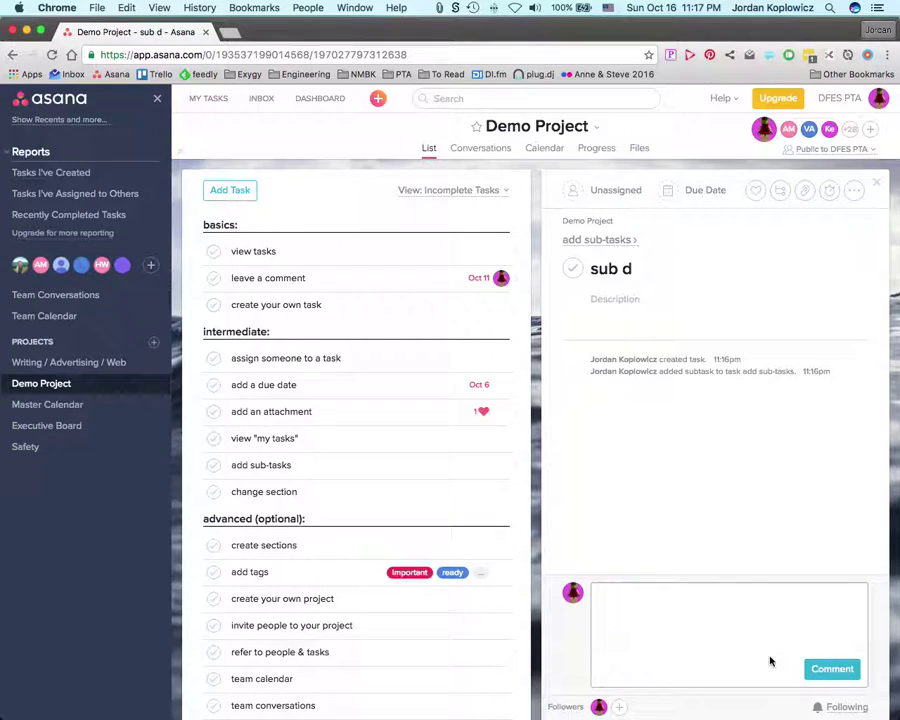
click(833, 670)
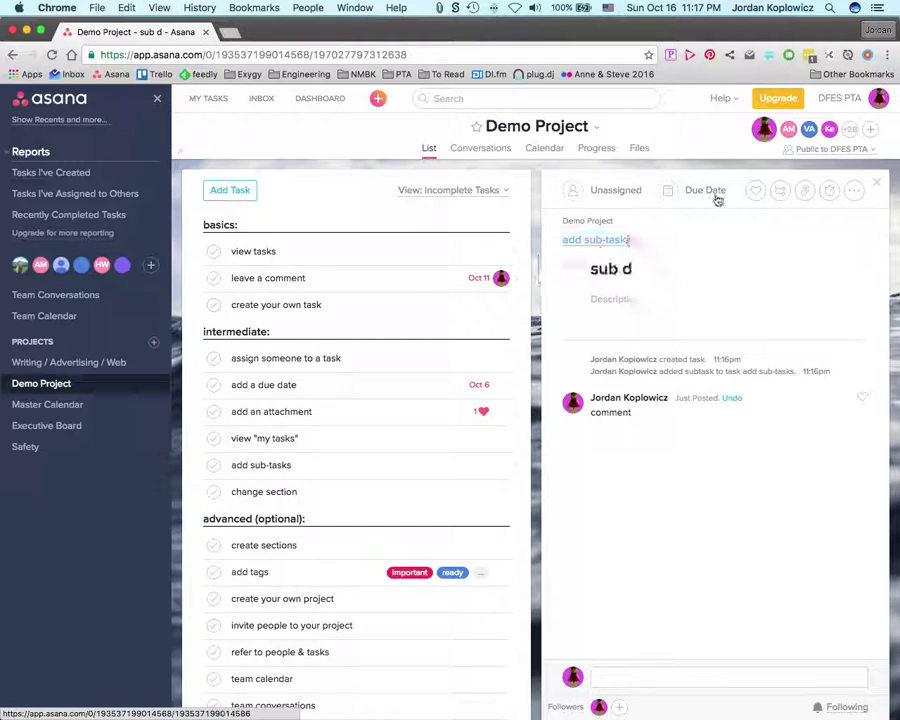
Add a blank nested sub-task inside sub d and return to the parent "add sub-tasks" task.
click(779, 190)
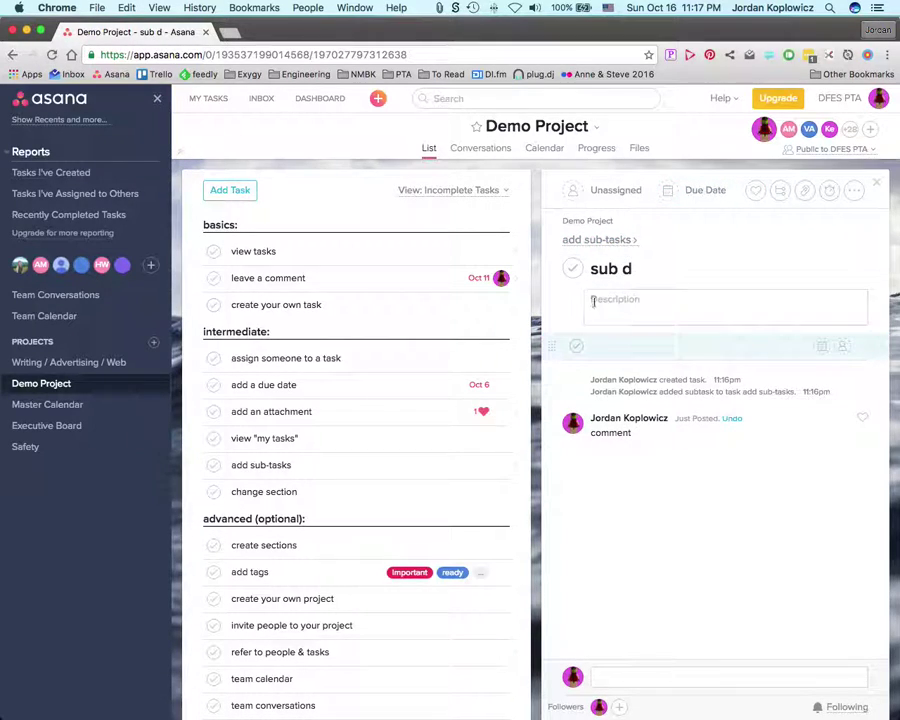
click(586, 239)
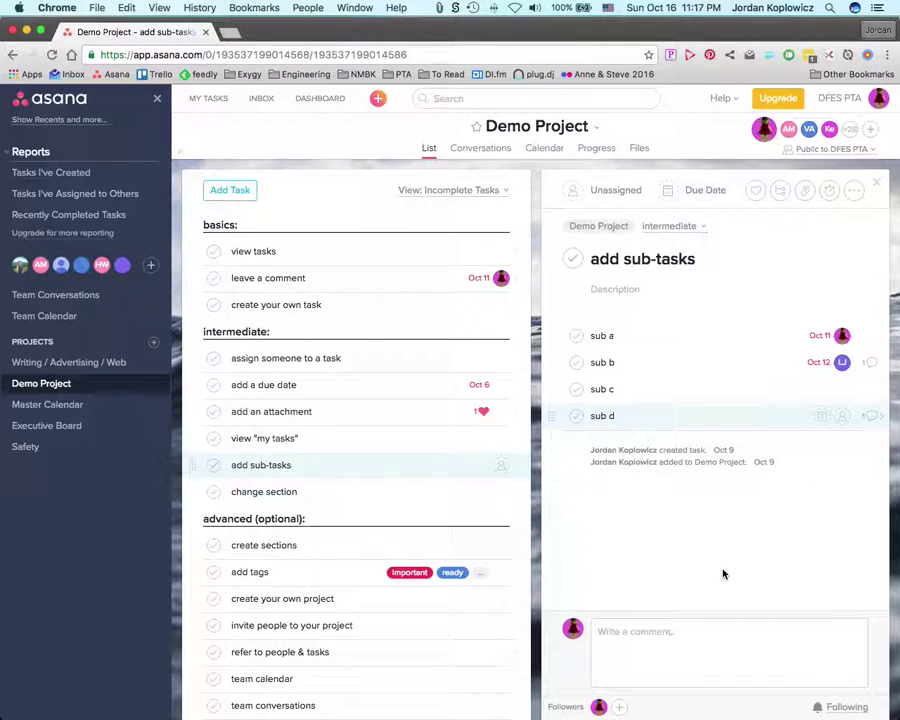
Move the "change section" task from the intermediate section to the start of the advanced (optional) section in the task list.
click(334, 492)
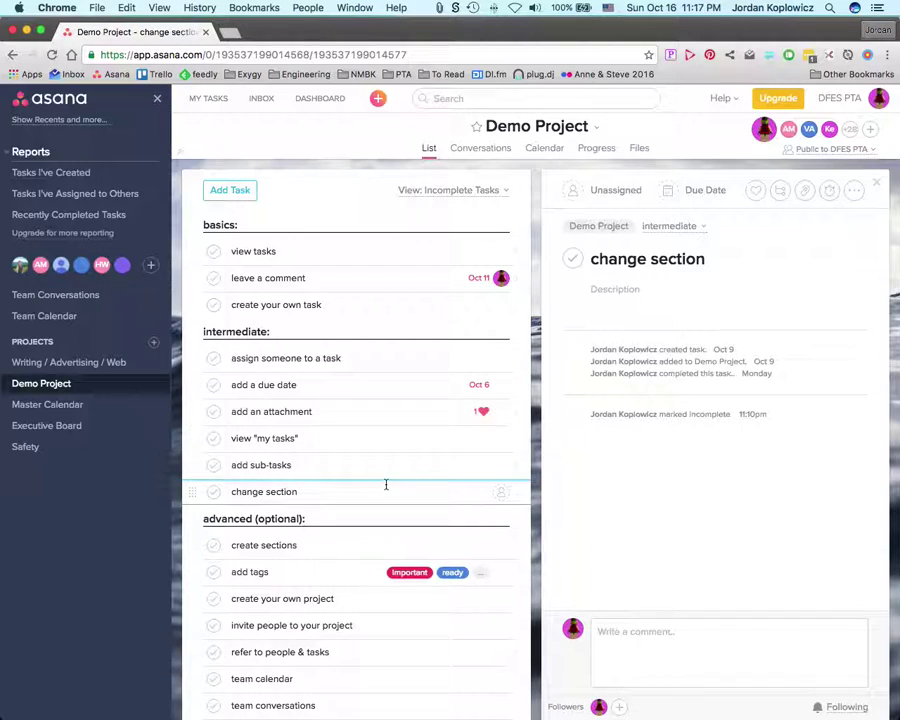
scroll(322, 472, down, 1)
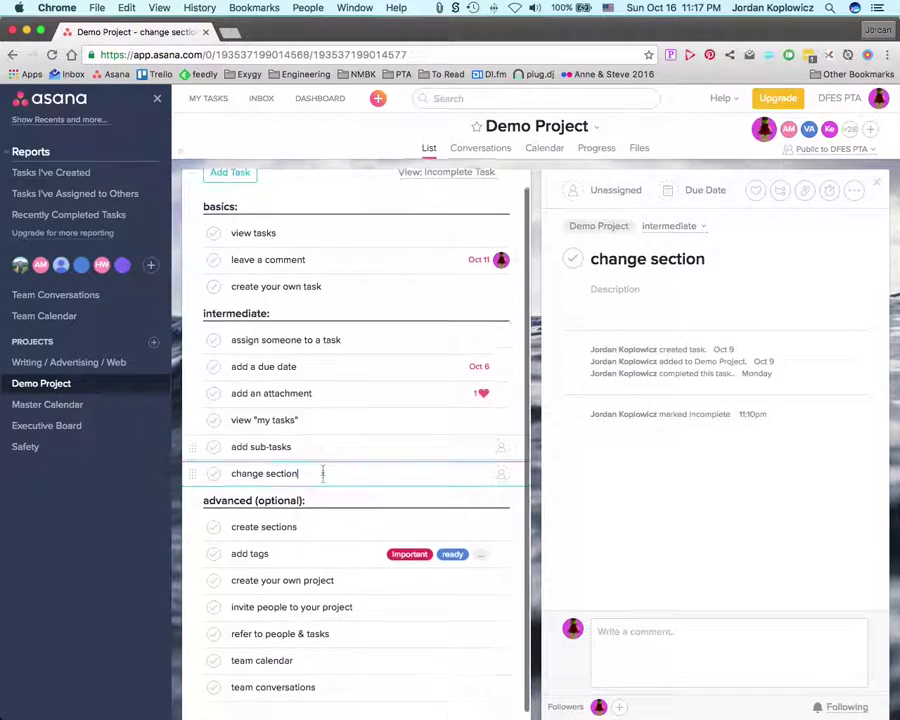
scroll(336, 490, up, 1)
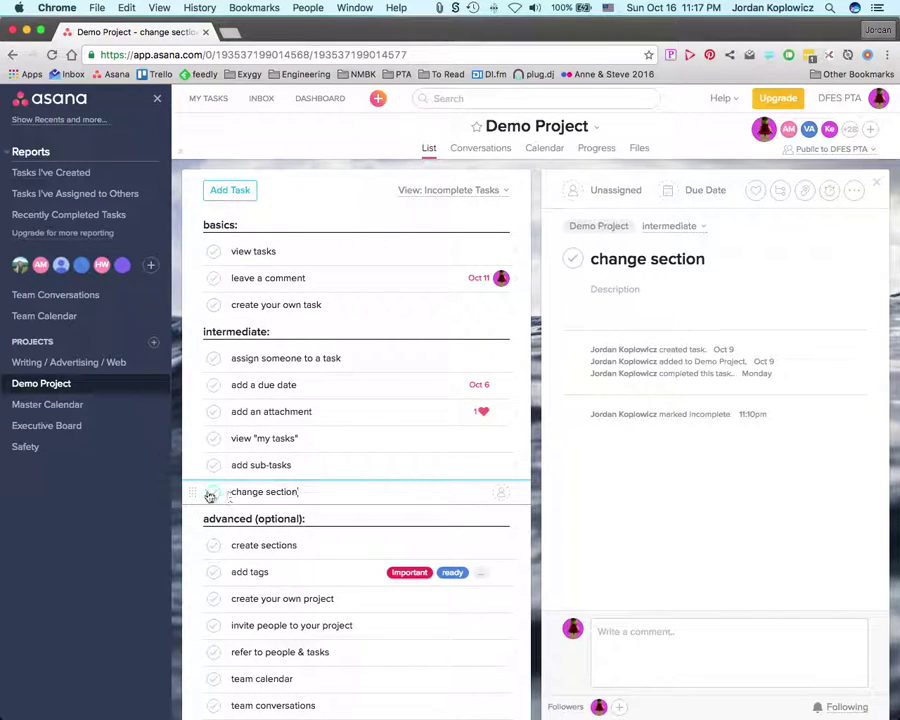
scroll(321, 488, down, 1)
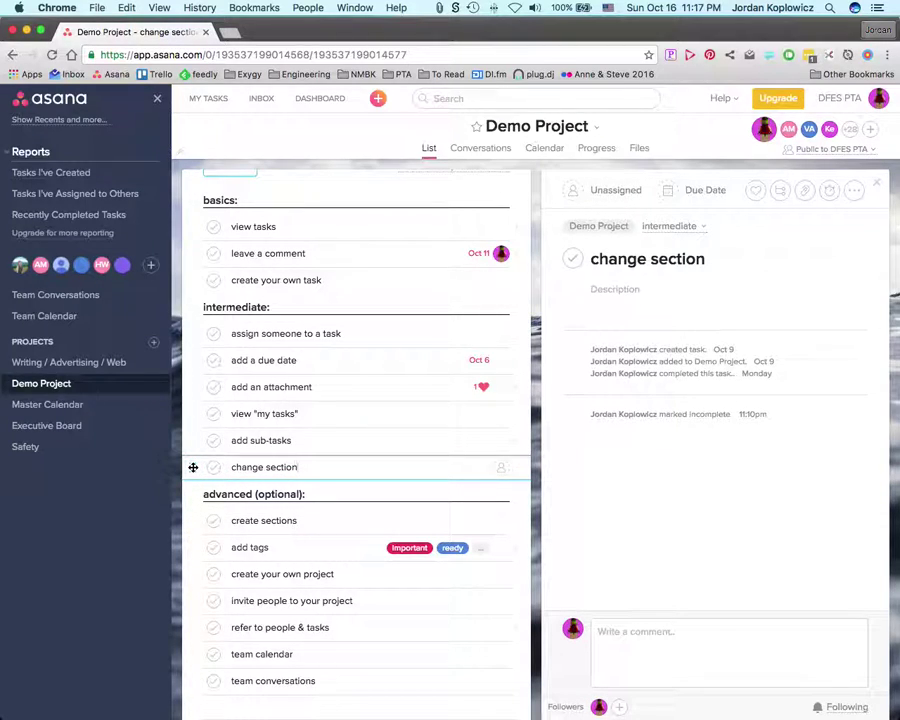
drag(193, 467, 198, 512)
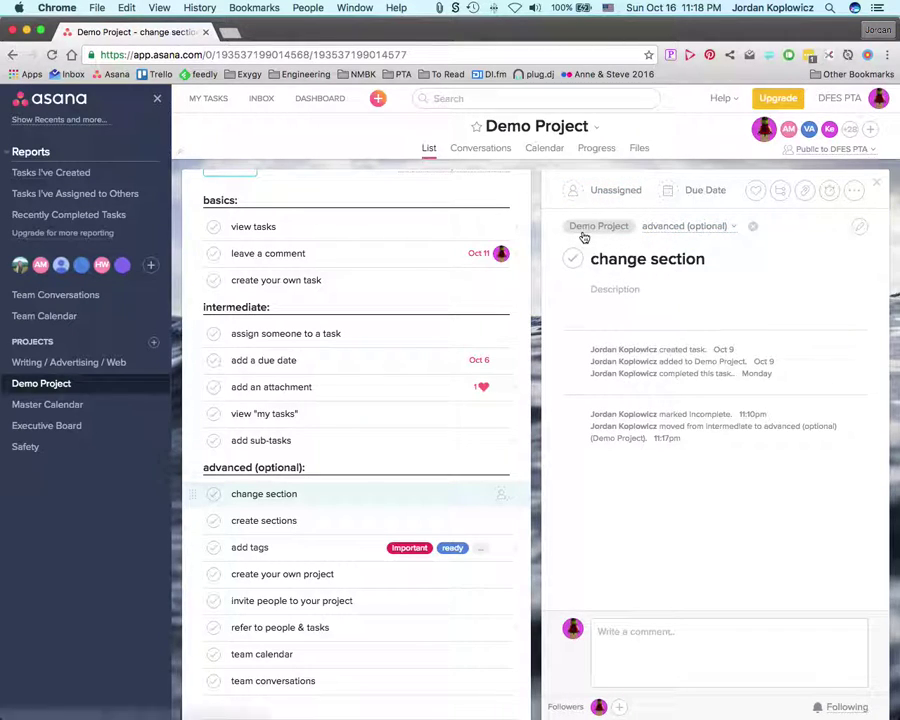
Set the "change section" task's section back to intermediate from the task details.
click(674, 233)
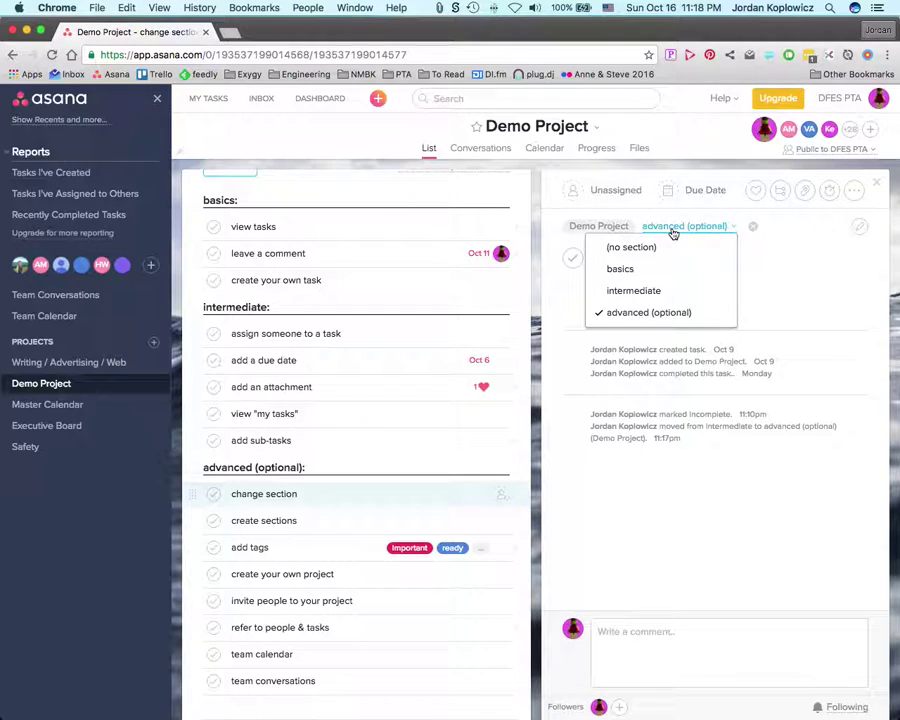
click(655, 290)
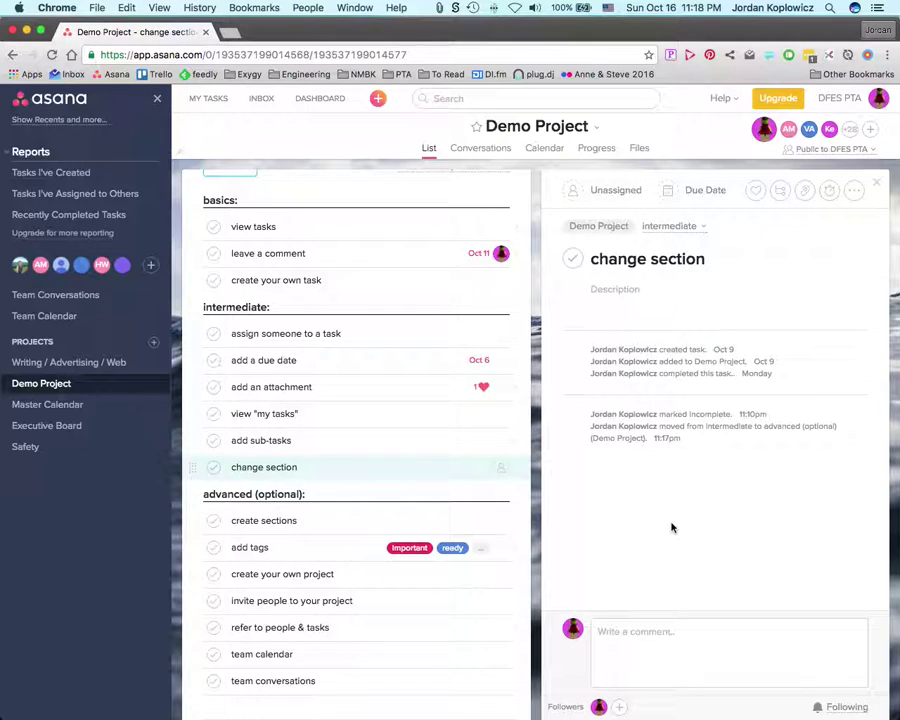
Open the Master Calendar project and change the section of the "pancake breakfast?" task to February.
click(79, 409)
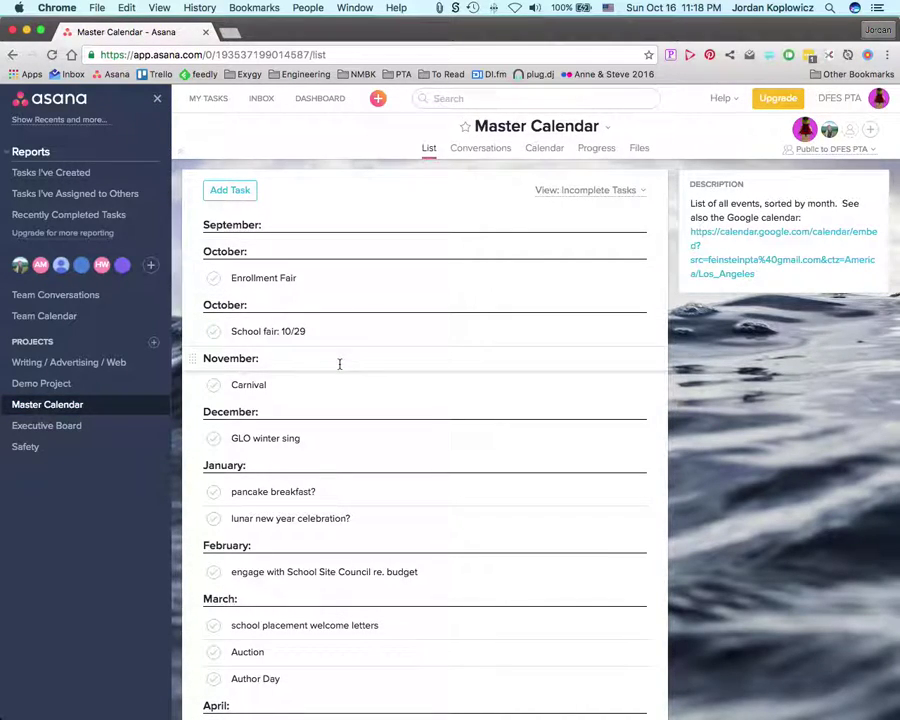
scroll(339, 364, down, 4)
click(325, 394)
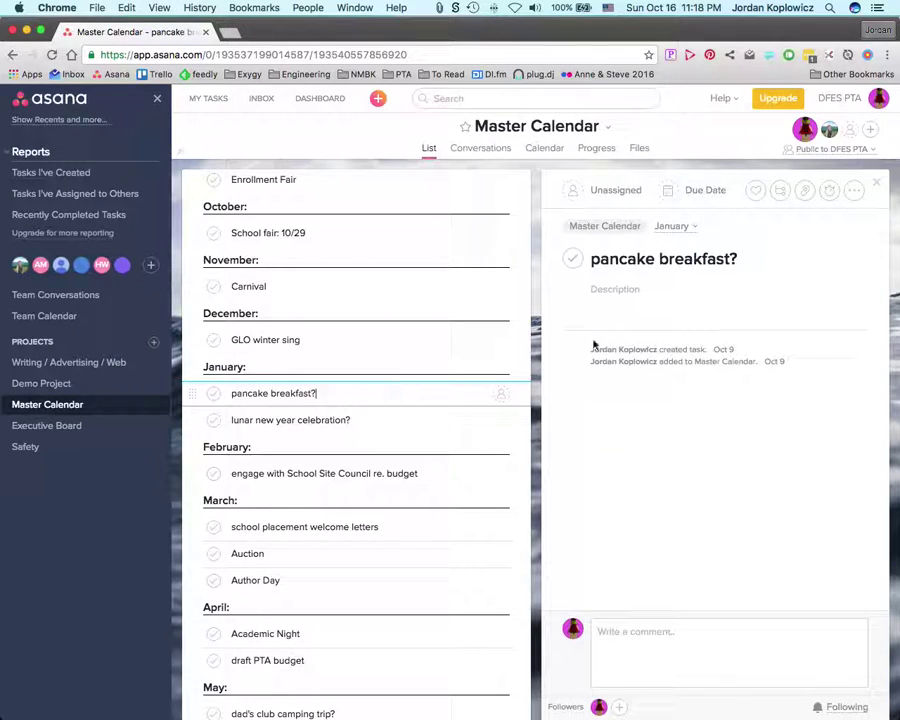
click(677, 229)
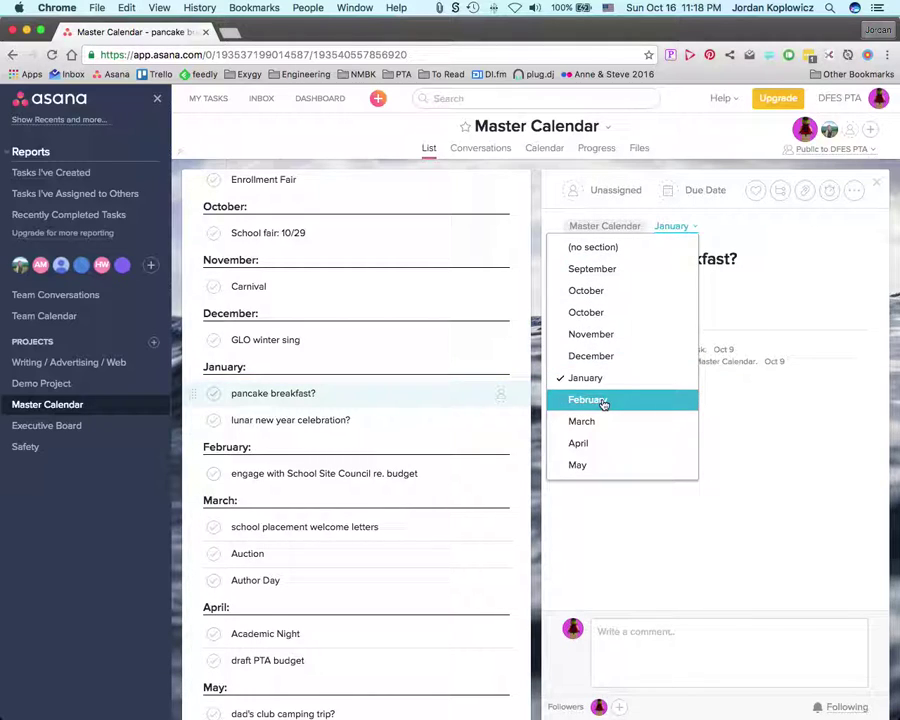
click(603, 401)
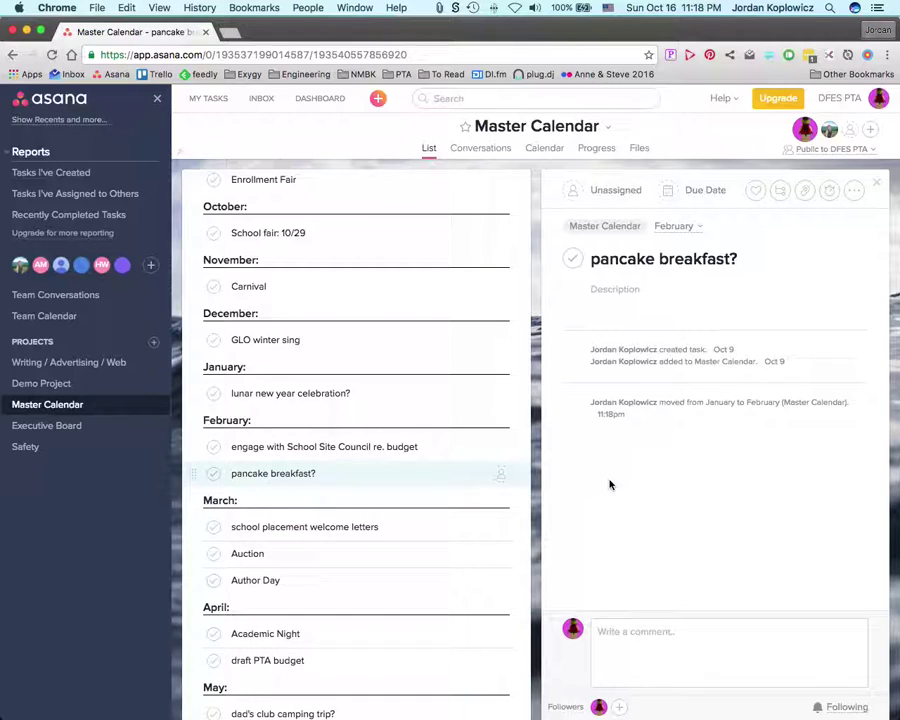
Move the "pancake breakfast?" task back into January below "lunar new year celebration?" and return to the Demo Project.
drag(187, 473, 200, 415)
click(100, 382)
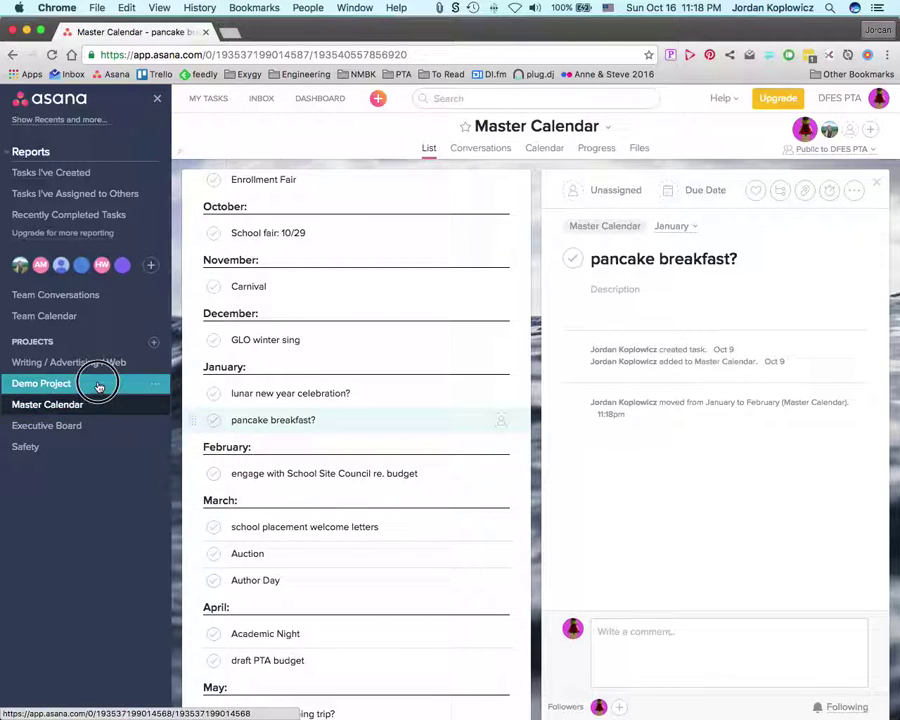